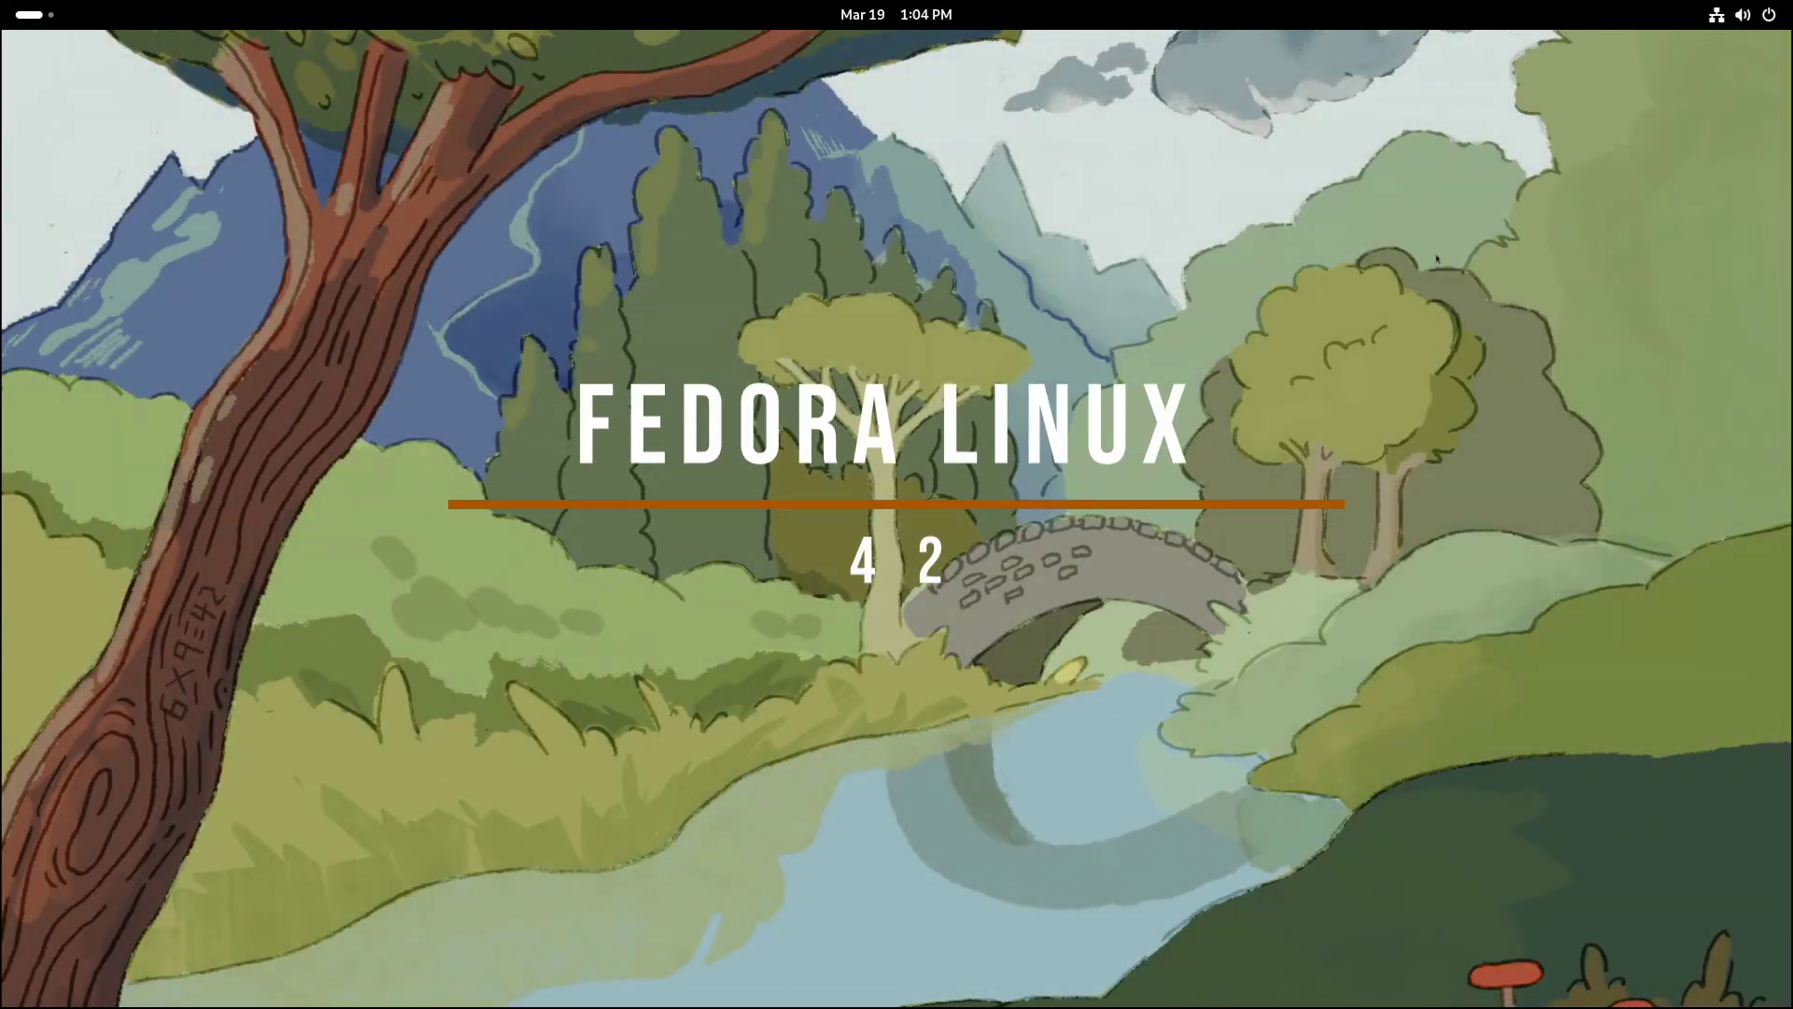
- Open GNOME Settings from Quick Settings on the About page for this computer
{"action": "left_click", "coordinate": [1743, 14]}
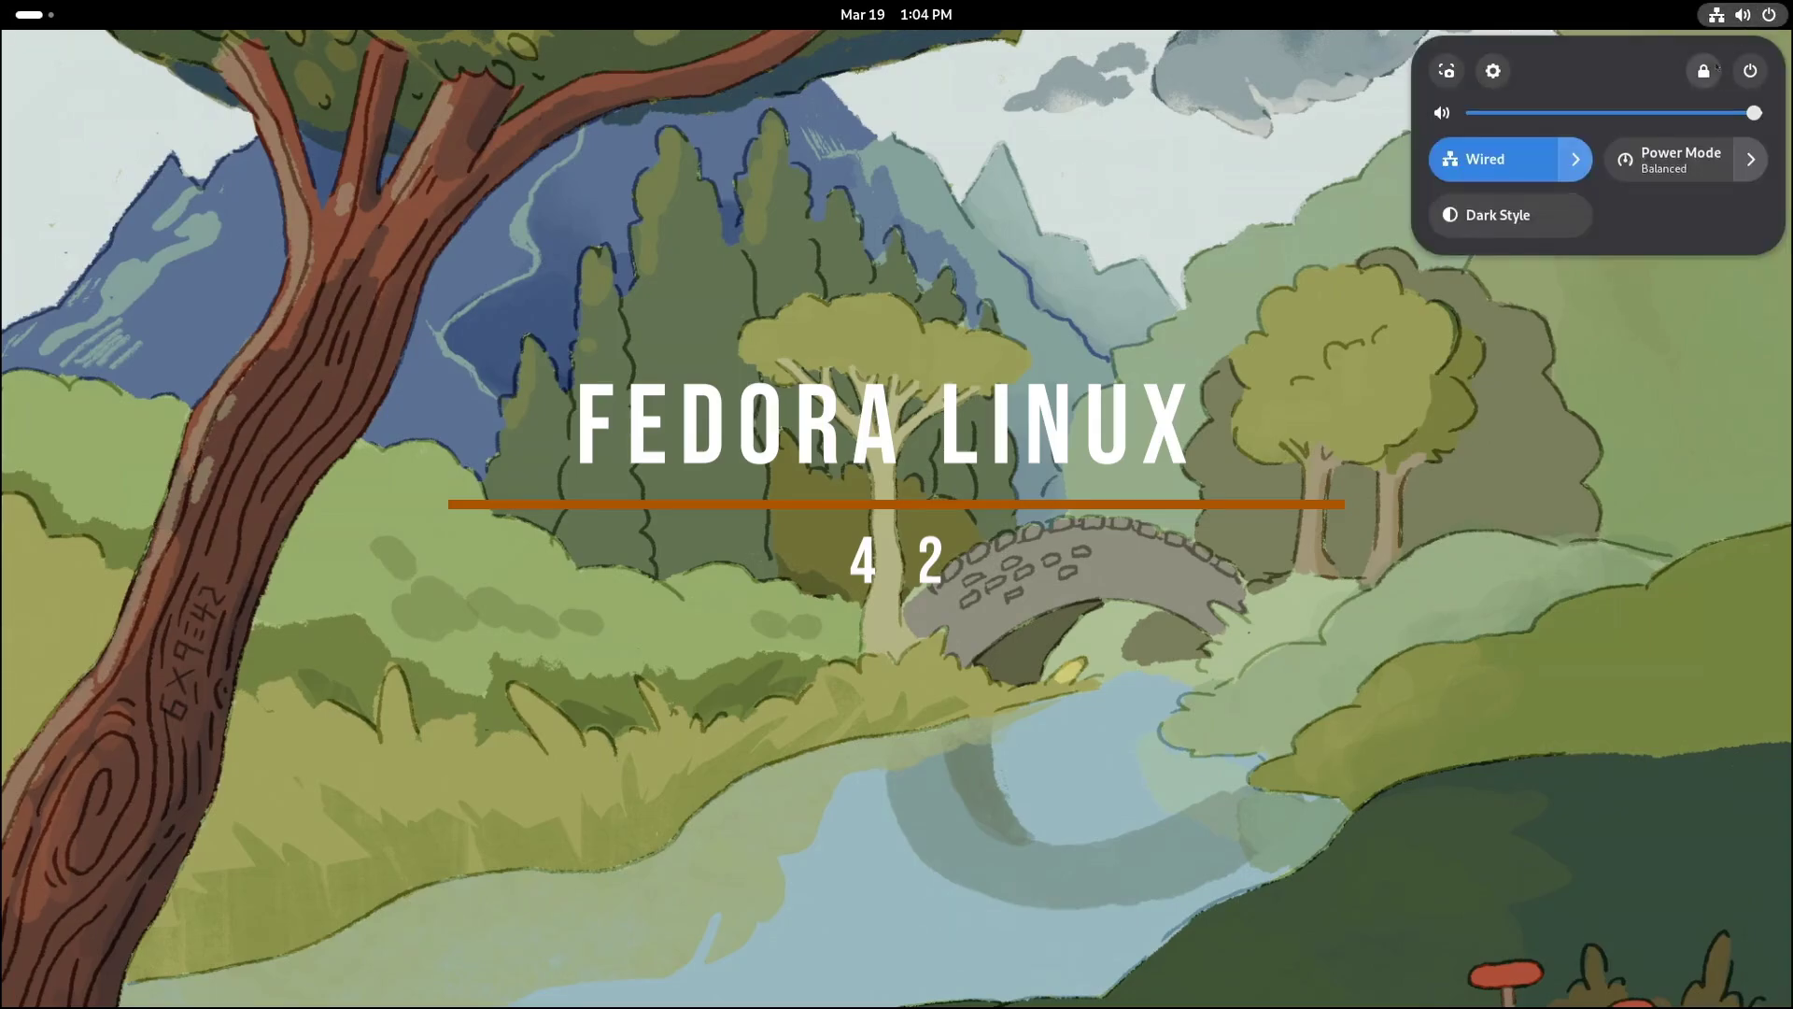
{"action": "left_click", "coordinate": [1495, 80]}
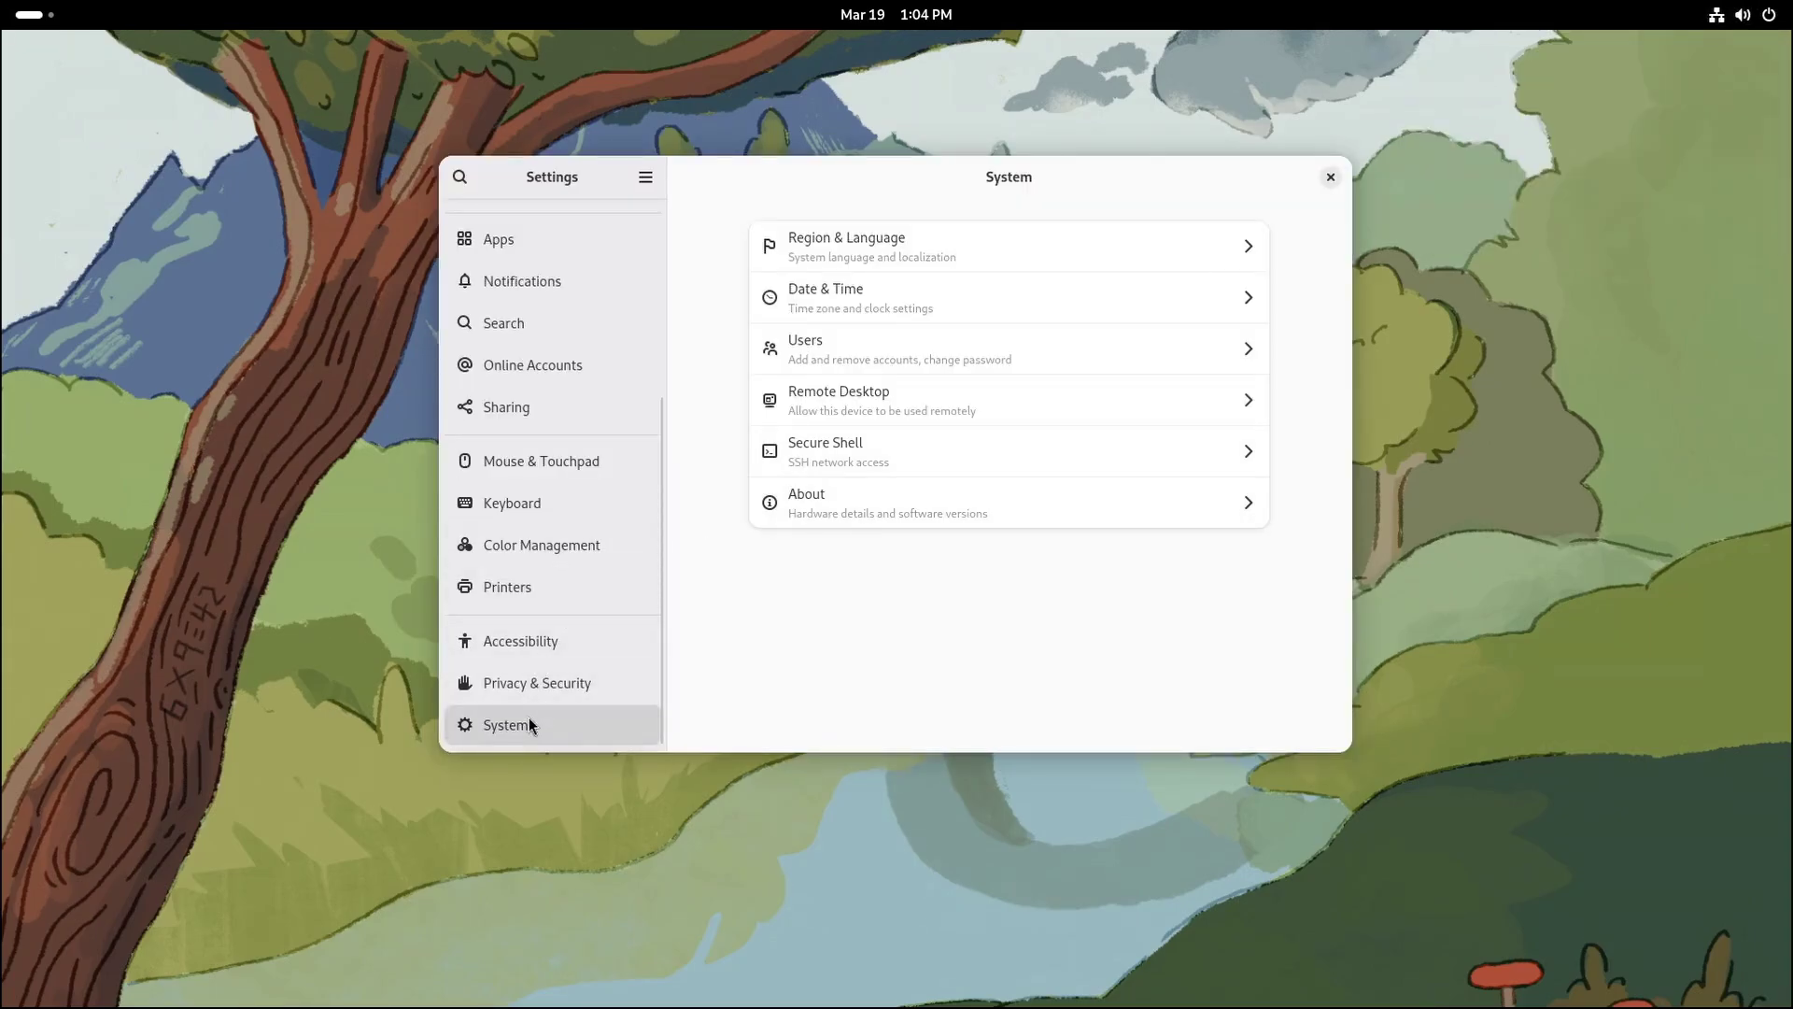
{"action": "left_click", "coordinate": [837, 500]}
{"action": "left_click_drag", "start_coordinate": [966, 177], "coordinate": [971, 94]}
- View the full system details (Fedora Linux 42, GNOME 48), then close Settings
{"action": "left_click", "coordinate": [1220, 257]}
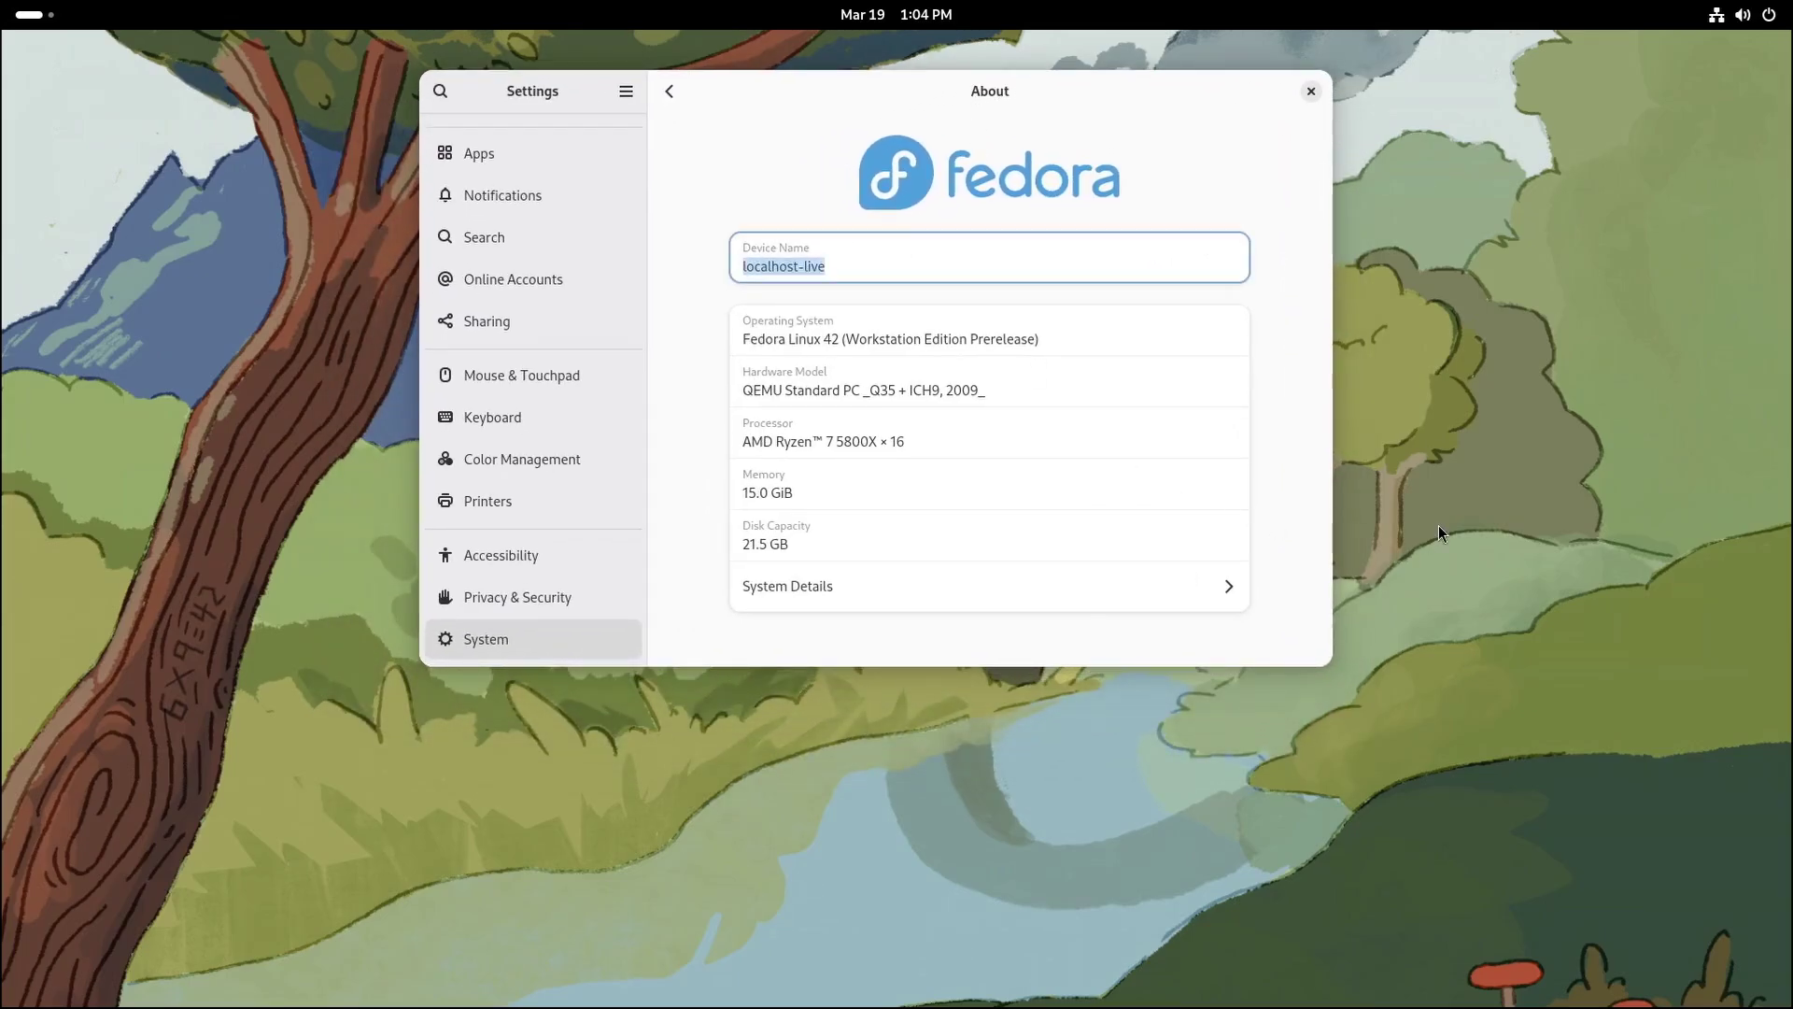
{"action": "left_click", "coordinate": [964, 606]}
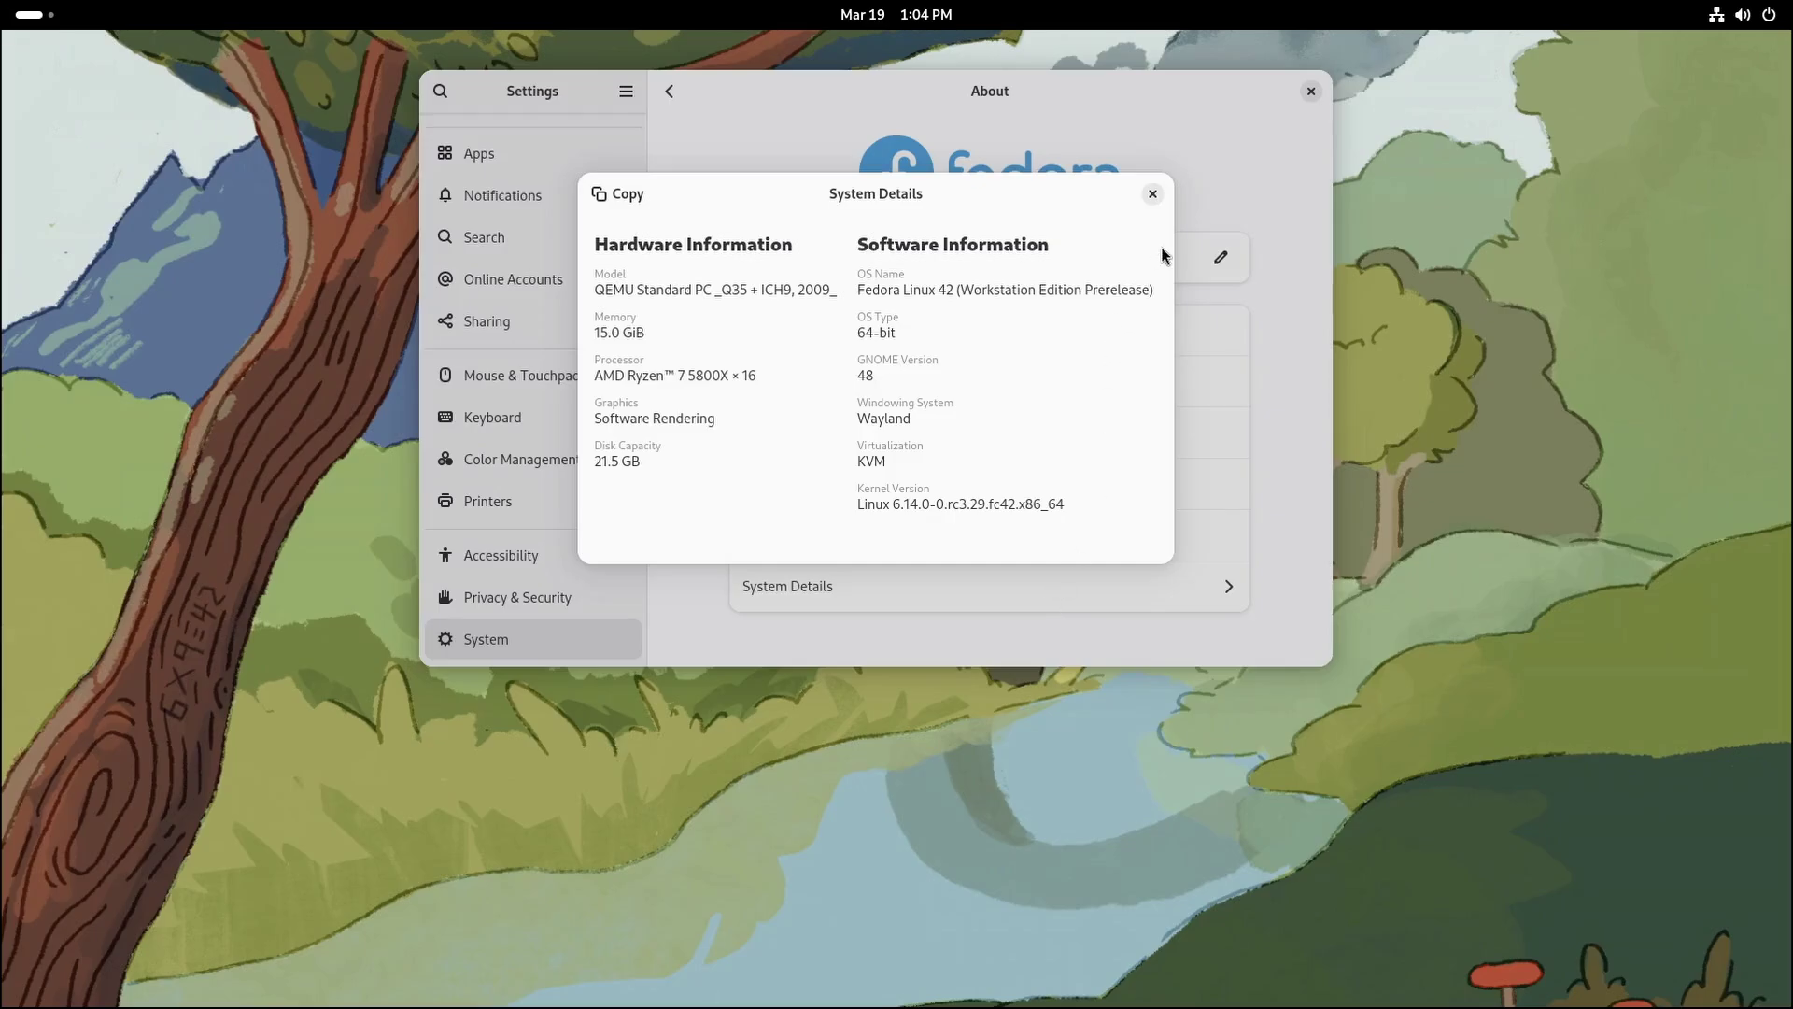
{"action": "left_click", "coordinate": [1152, 193]}
{"action": "left_click", "coordinate": [1310, 91]}
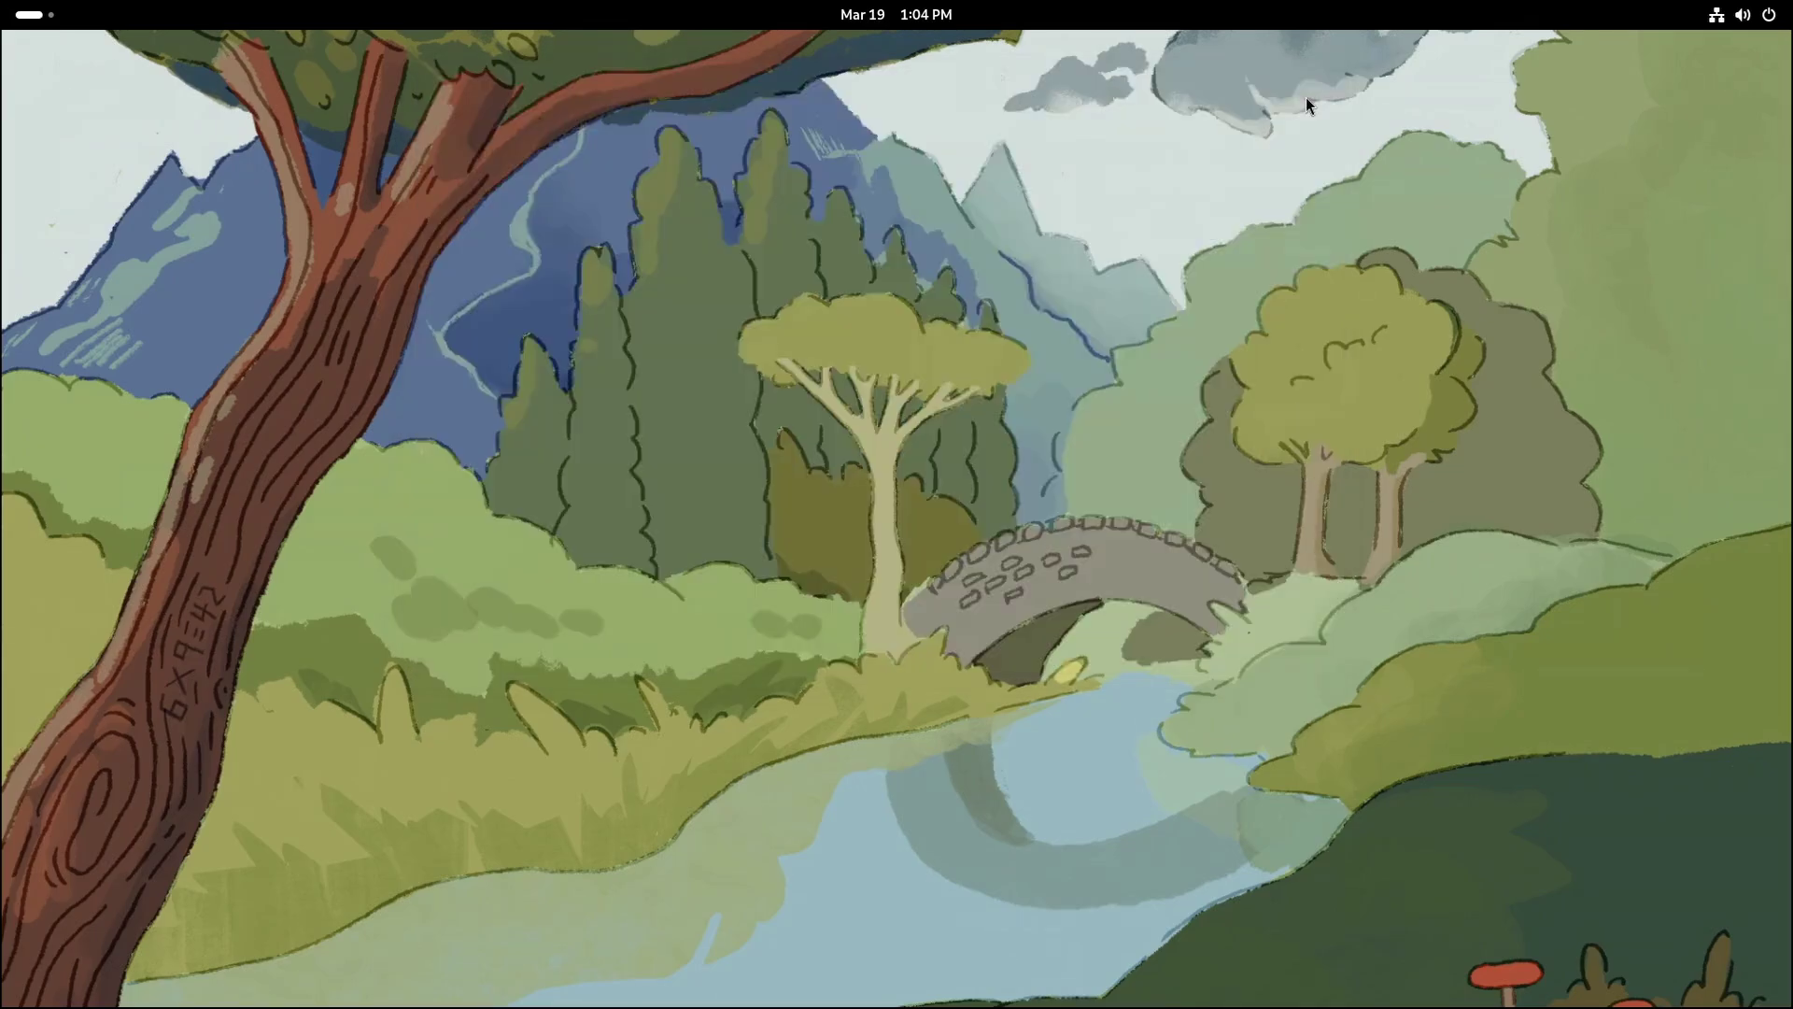
- Open the activities overview to reach KDE System Settings' About this System page for Plasma 6.3.2
{"action": "left_click", "coordinate": [37, 22]}
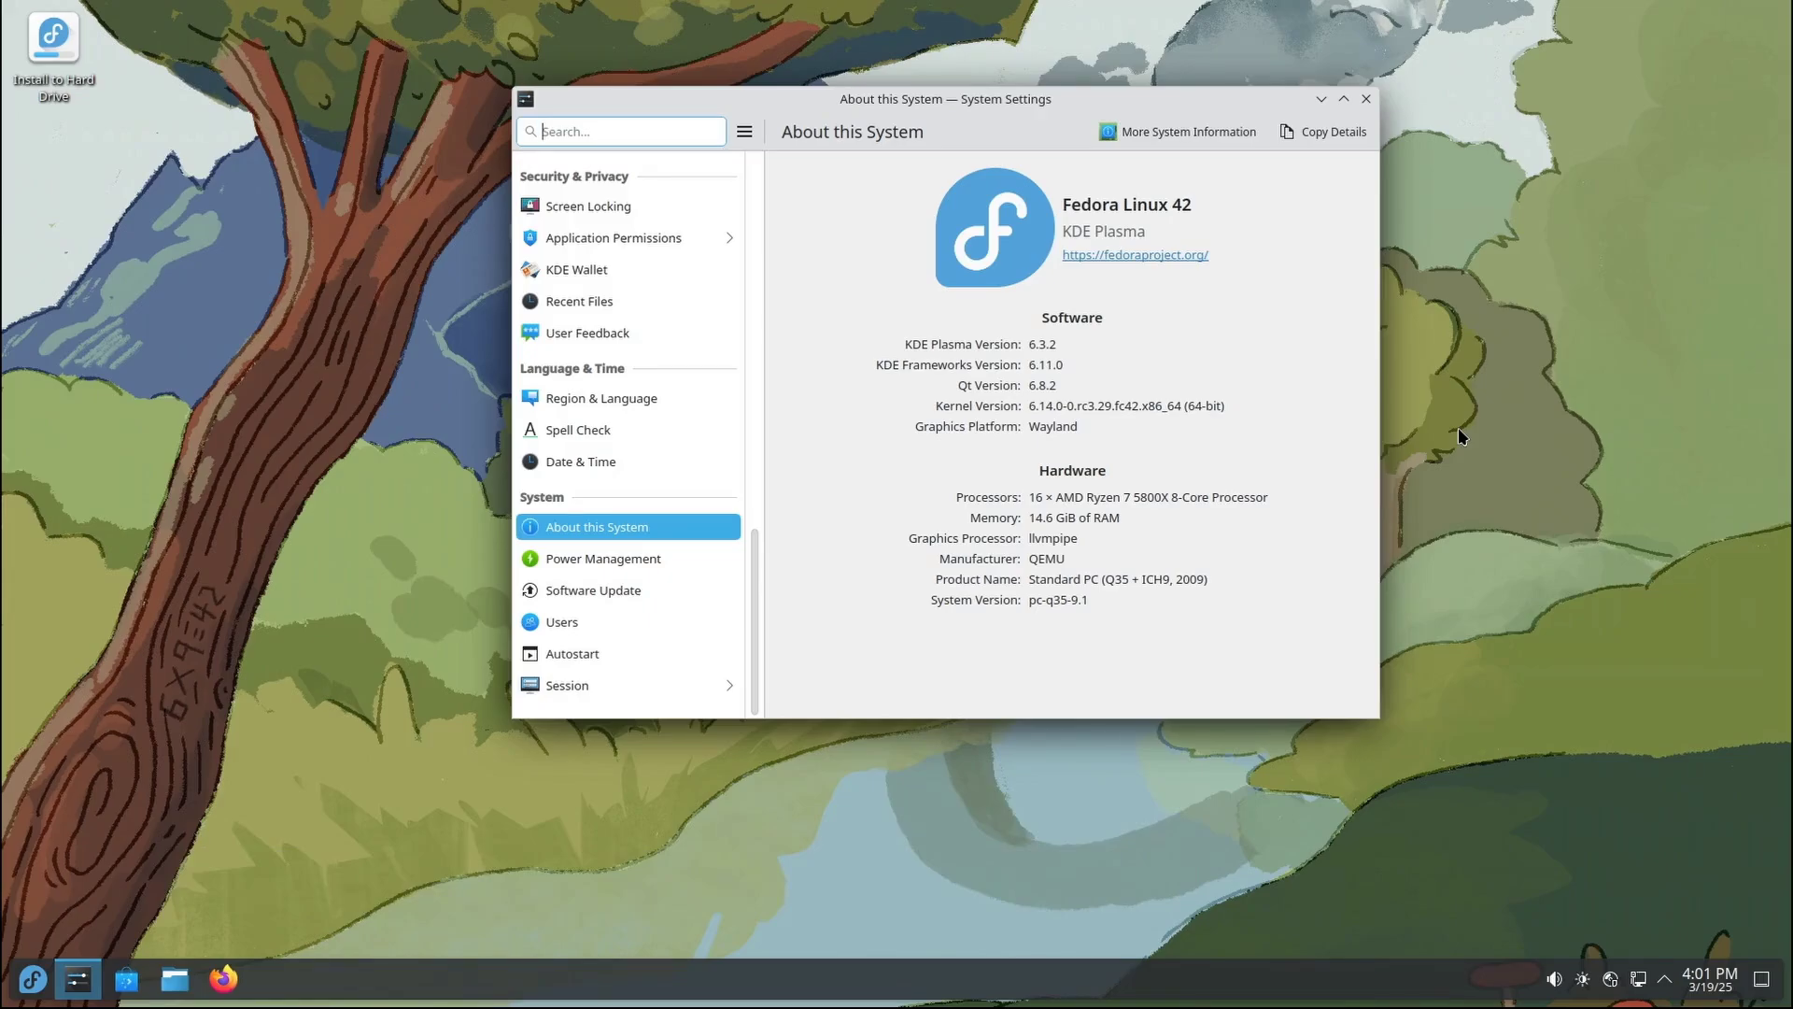
- Close System Settings and open Dolphin at Home, moving it higher and enlarging its window
{"action": "left_click", "coordinate": [1366, 98]}
{"action": "left_click", "coordinate": [175, 978]}
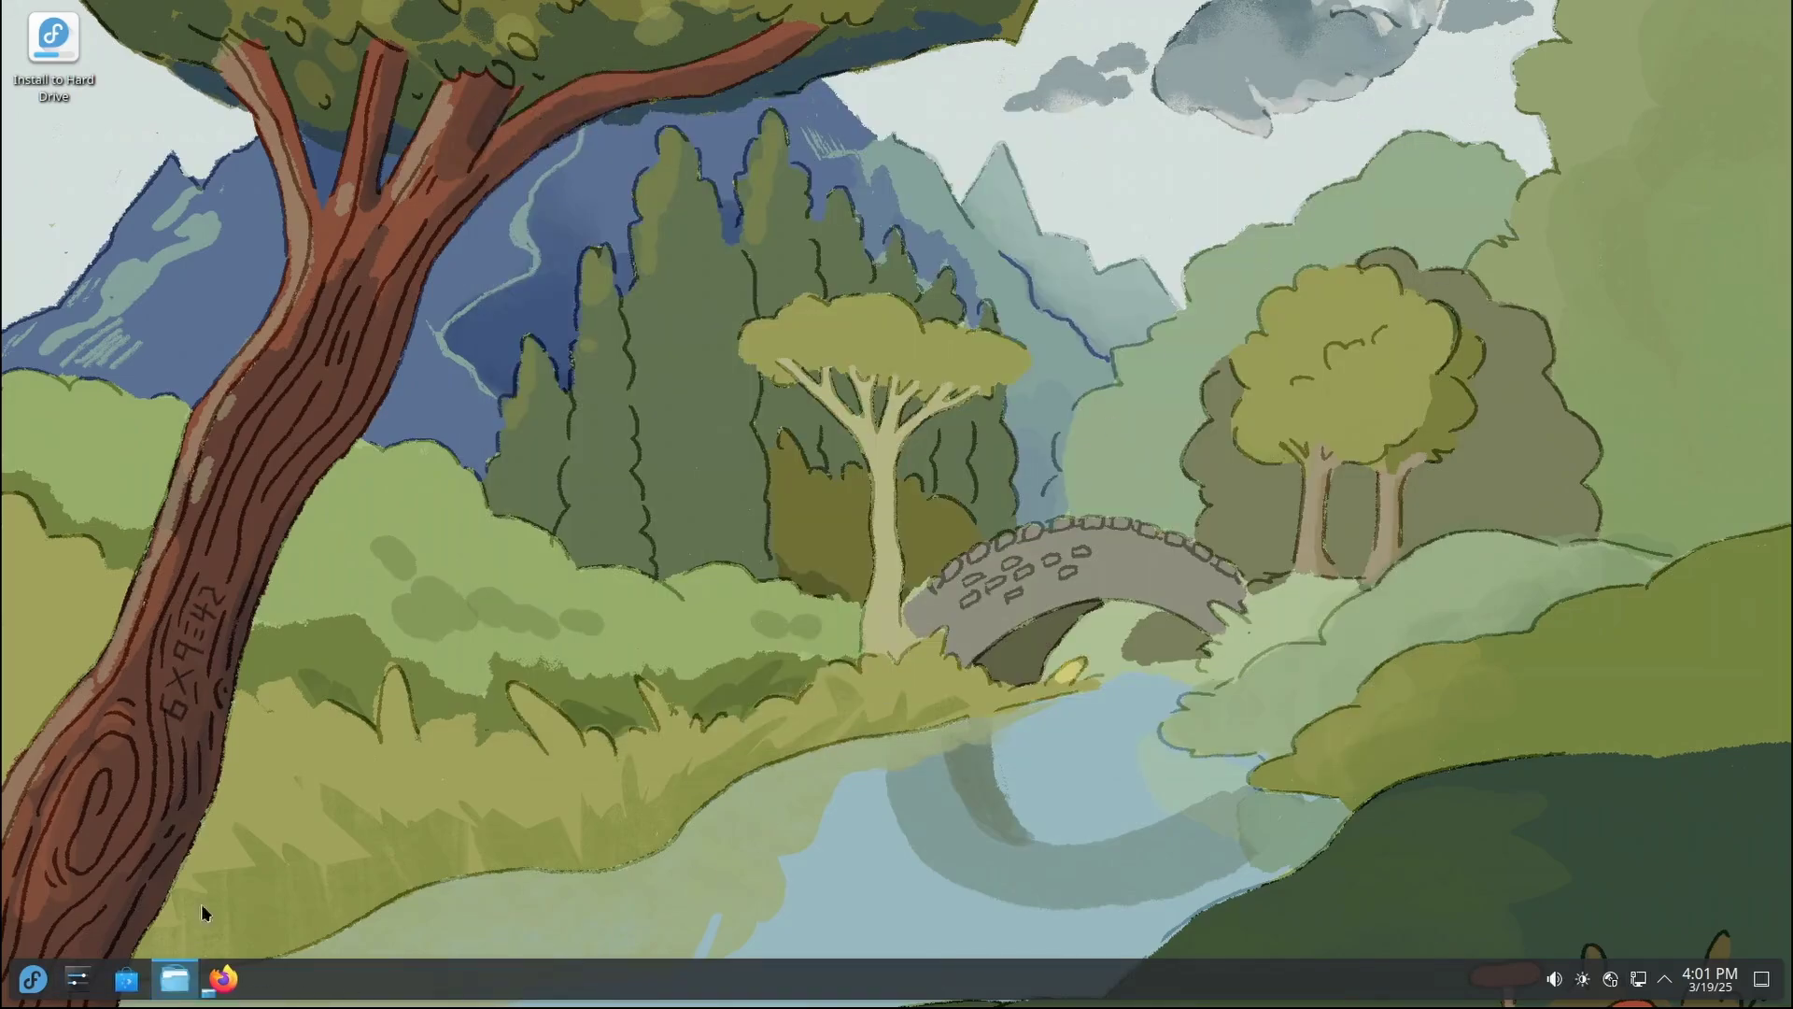
{"action": "left_click_drag", "start_coordinate": [937, 231], "coordinate": [940, 132]}
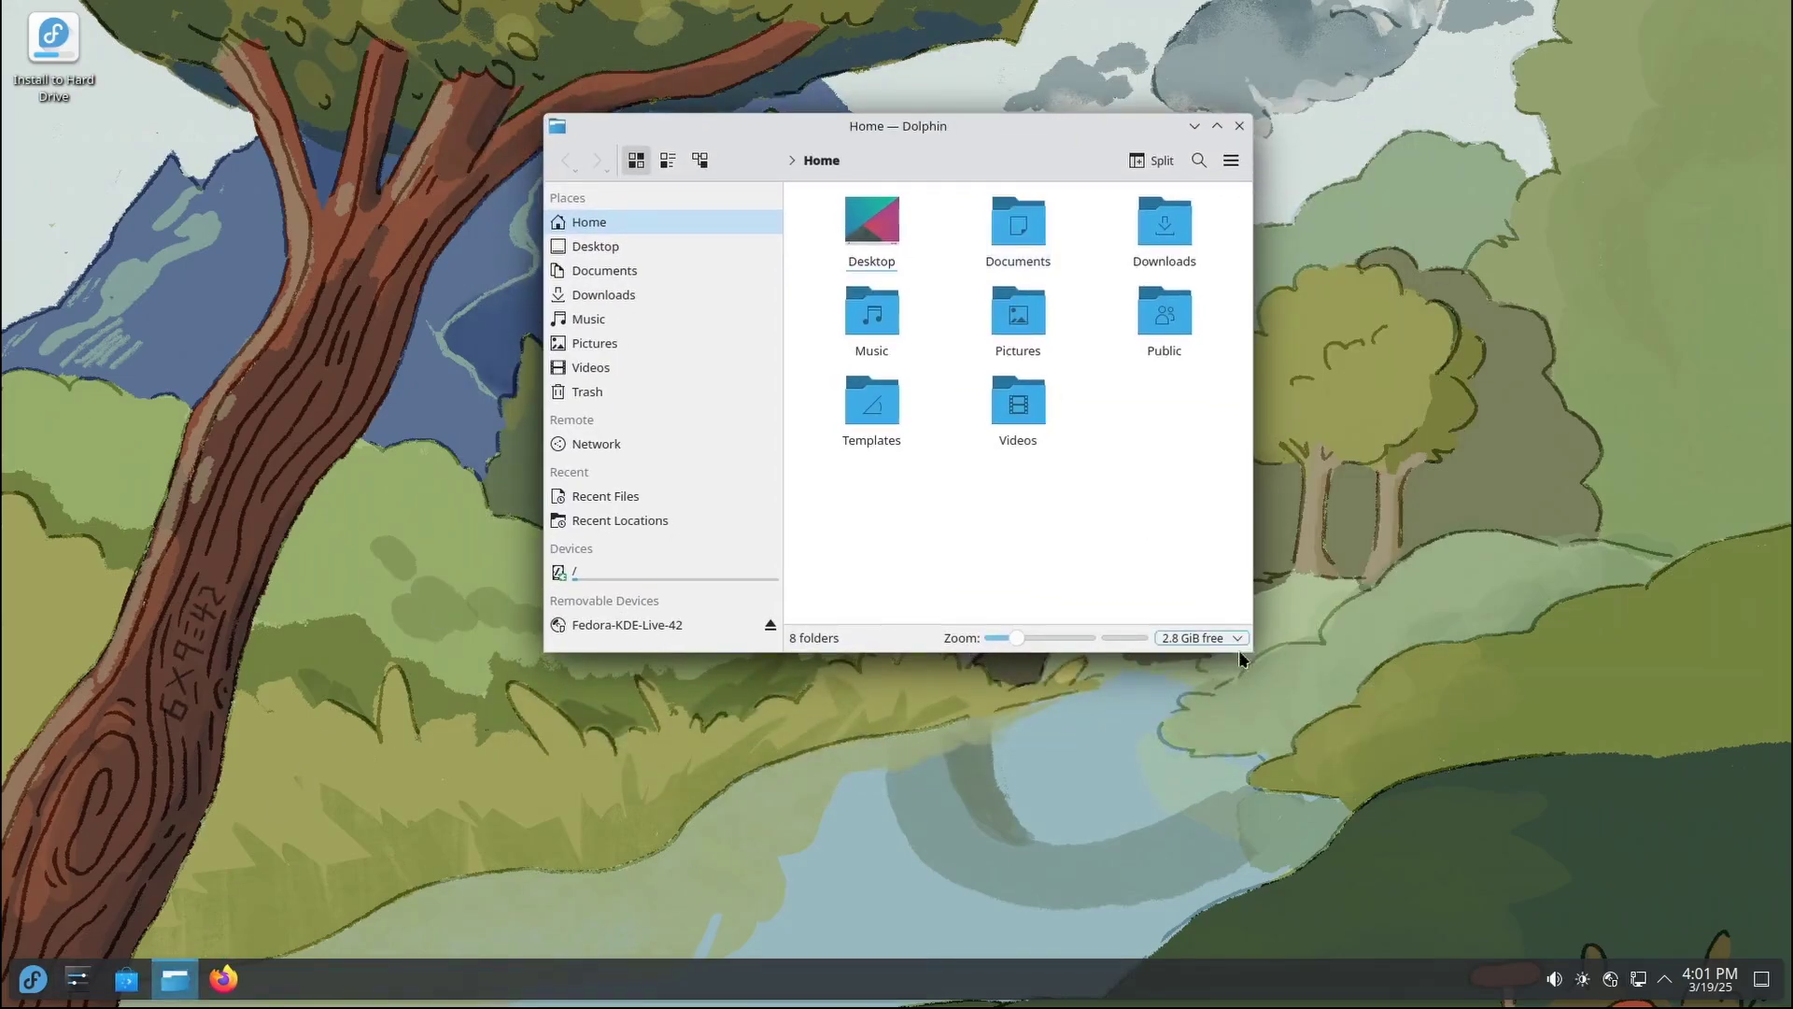
{"action": "left_click_drag", "start_coordinate": [1248, 657], "coordinate": [1539, 703]}
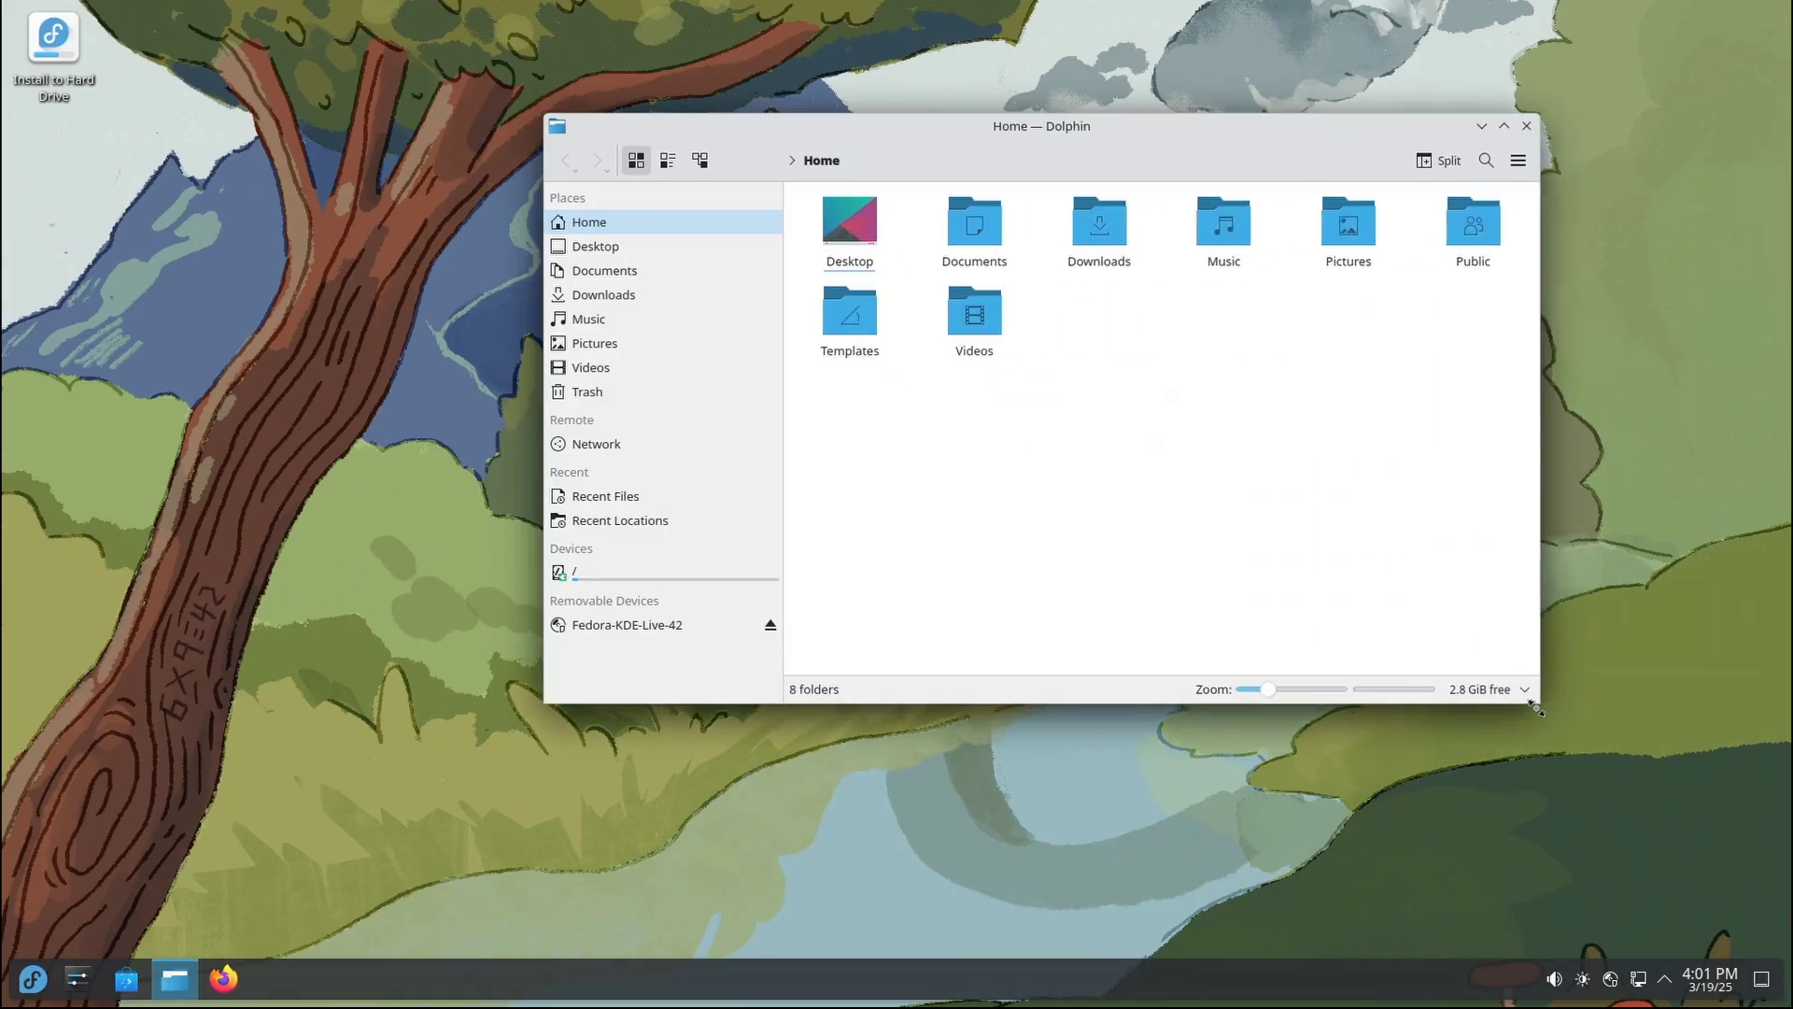
- Confirm Dolphin is version 24.12.2 in About Dolphin, then close Dolphin
{"action": "left_click", "coordinate": [1519, 161]}
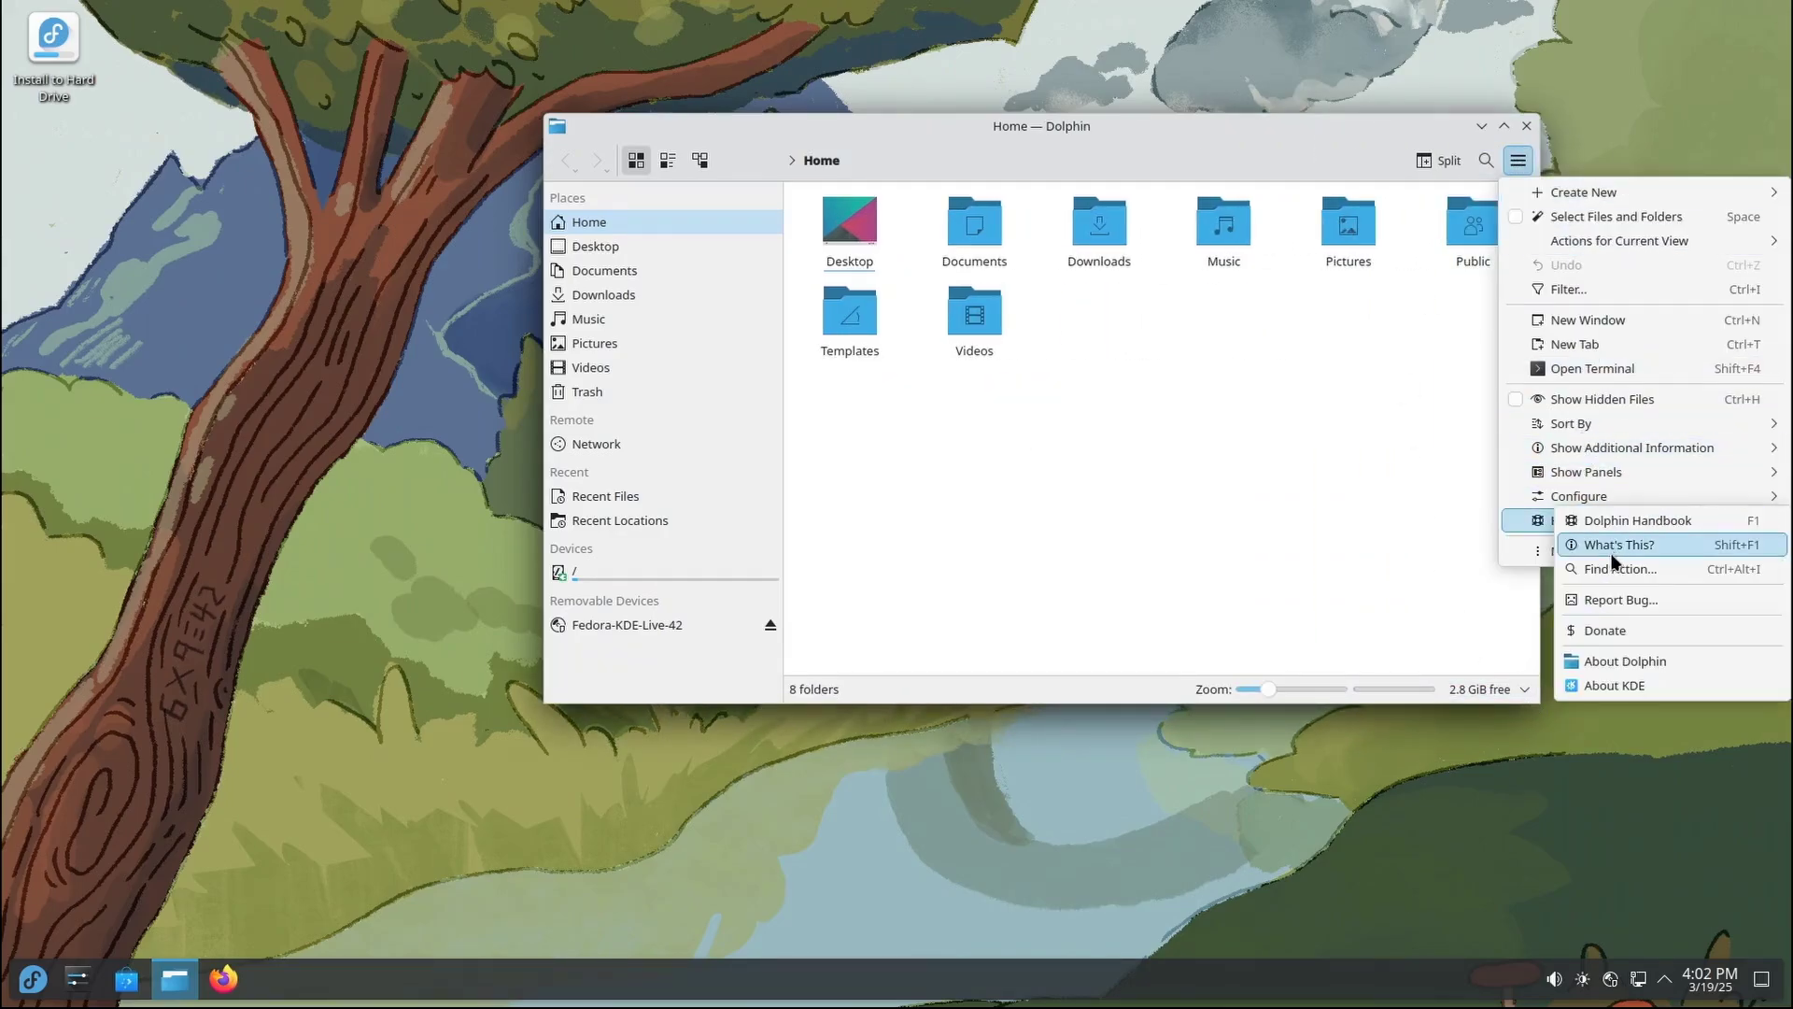
{"action": "mouse_move", "coordinate": [1549, 519]}
{"action": "left_click", "coordinate": [1621, 661]}
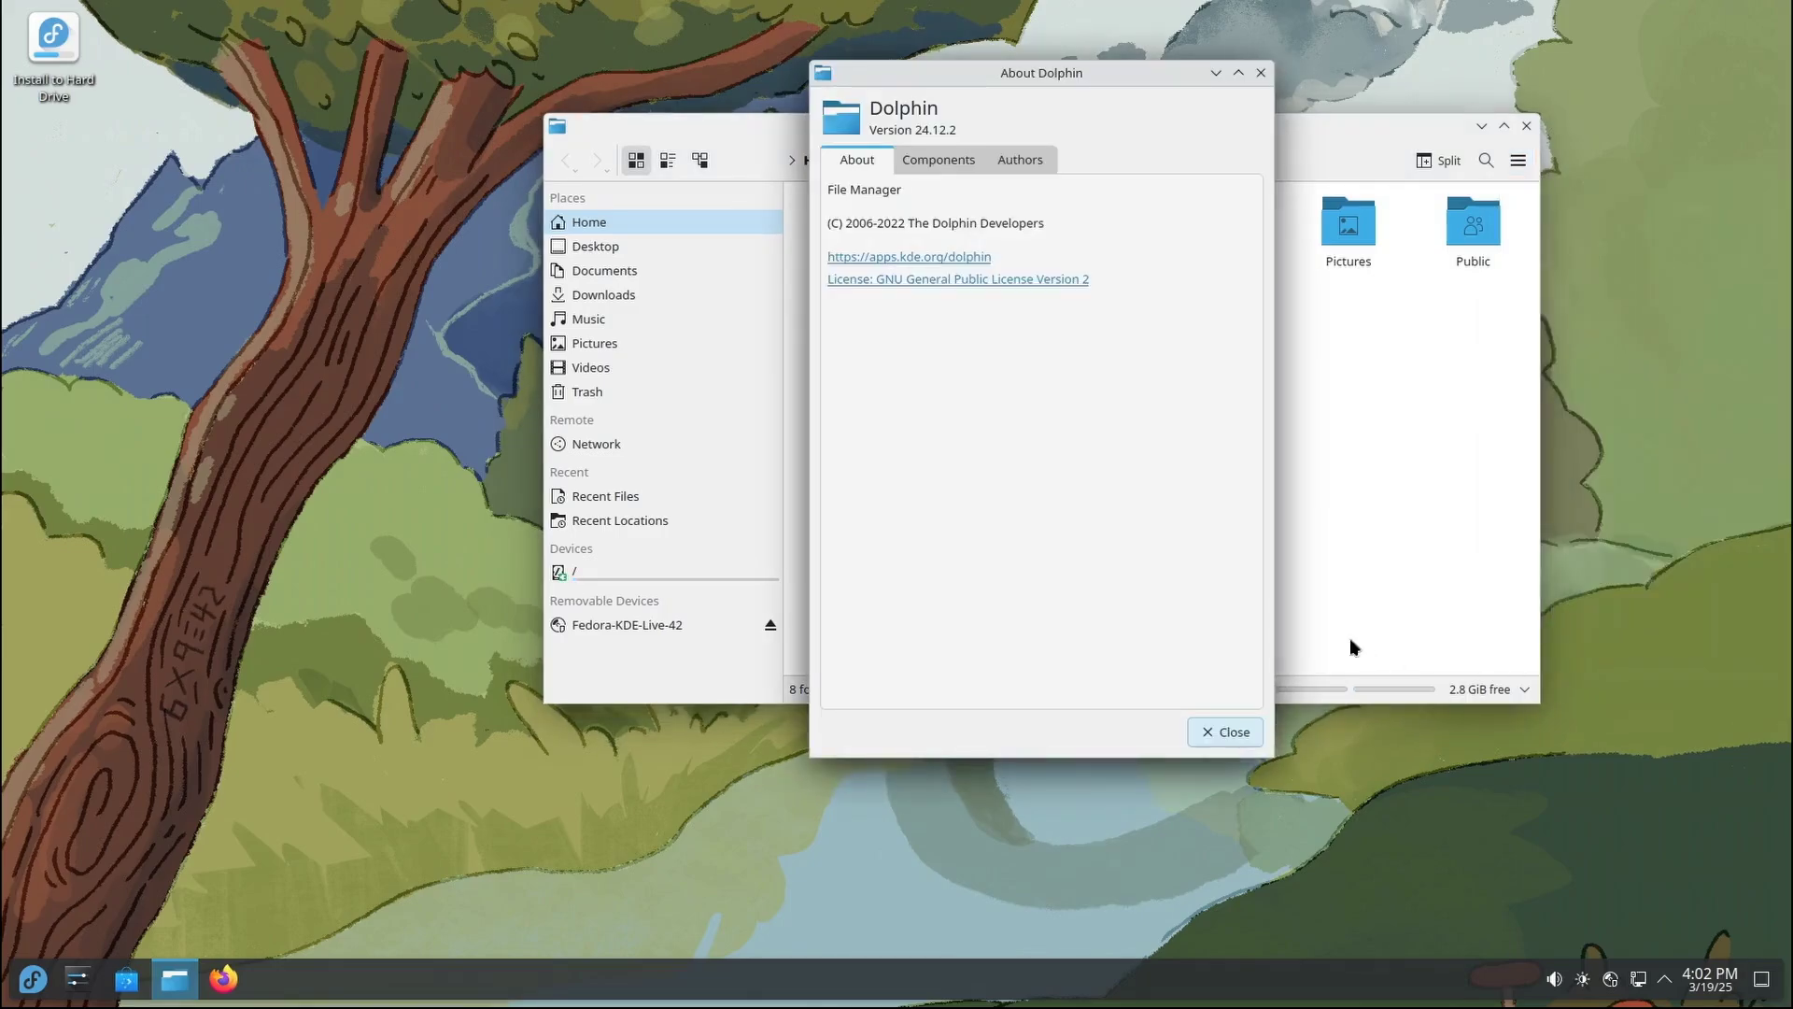
{"action": "left_click", "coordinate": [1261, 73]}
{"action": "left_click", "coordinate": [1527, 125]}
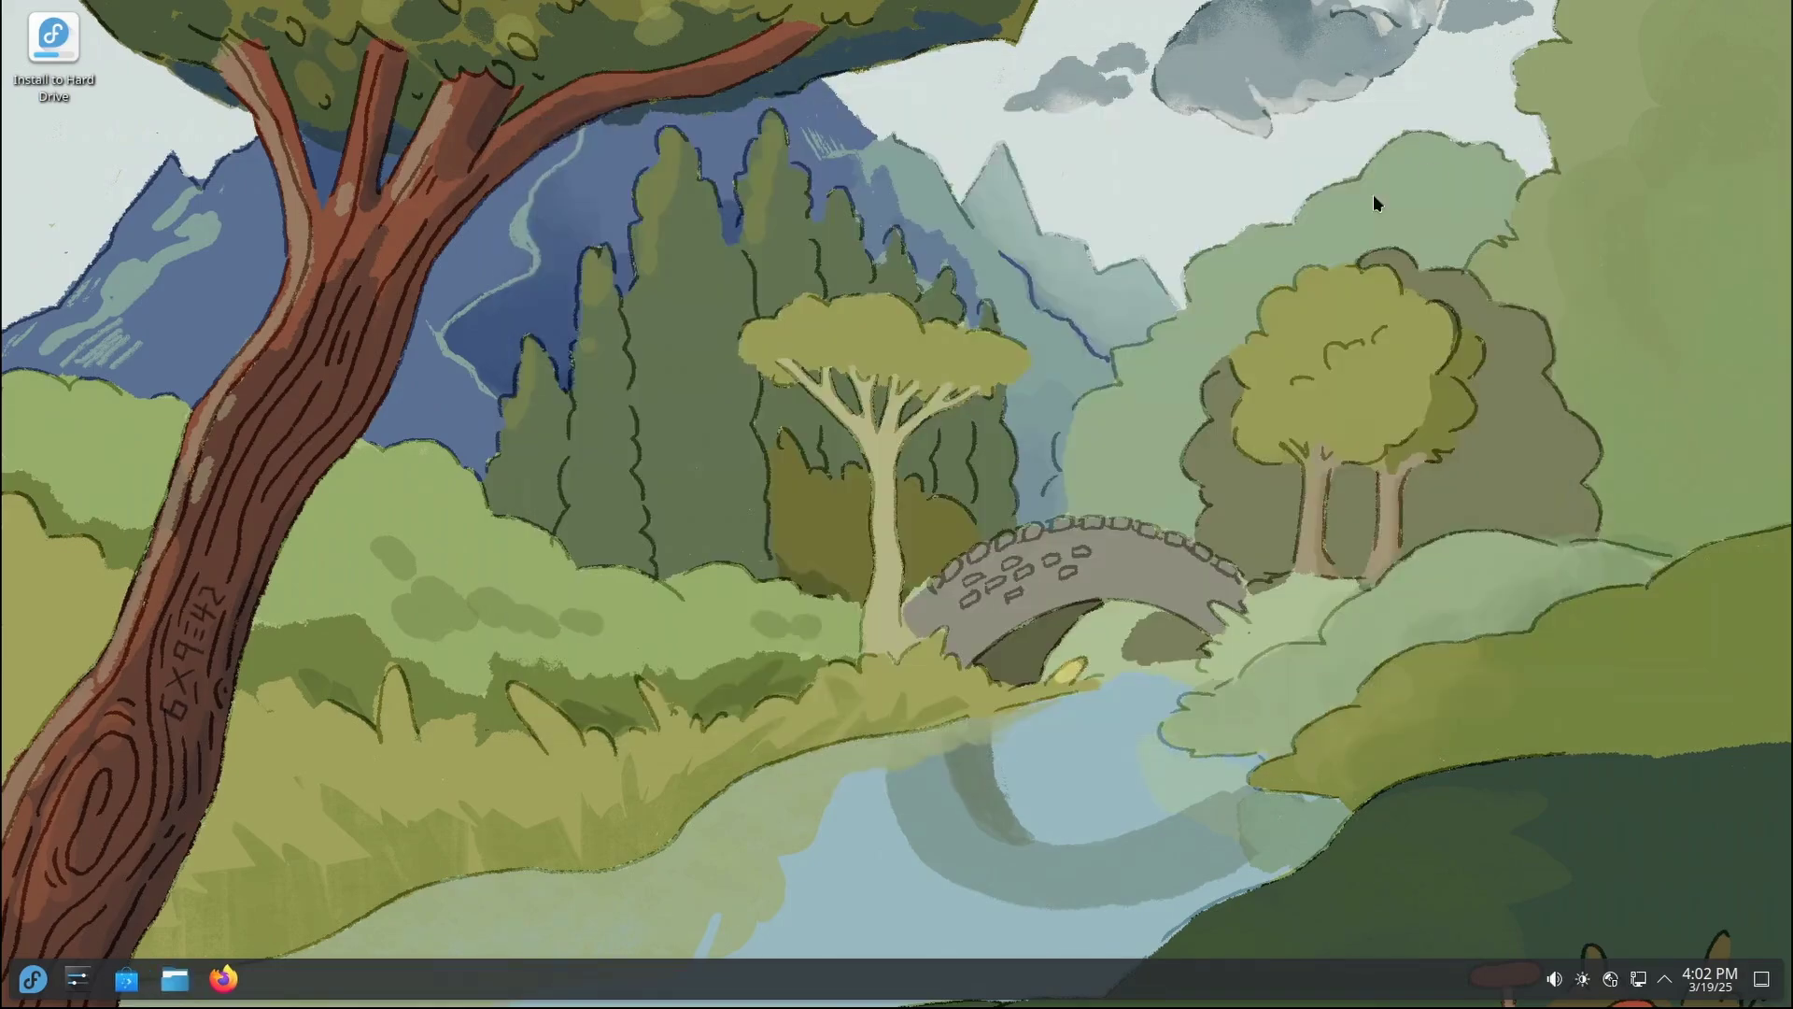
- Launch System Settings and open Colors & Themes to the Night Light page, set to Always off
{"action": "left_click", "coordinate": [39, 981]}
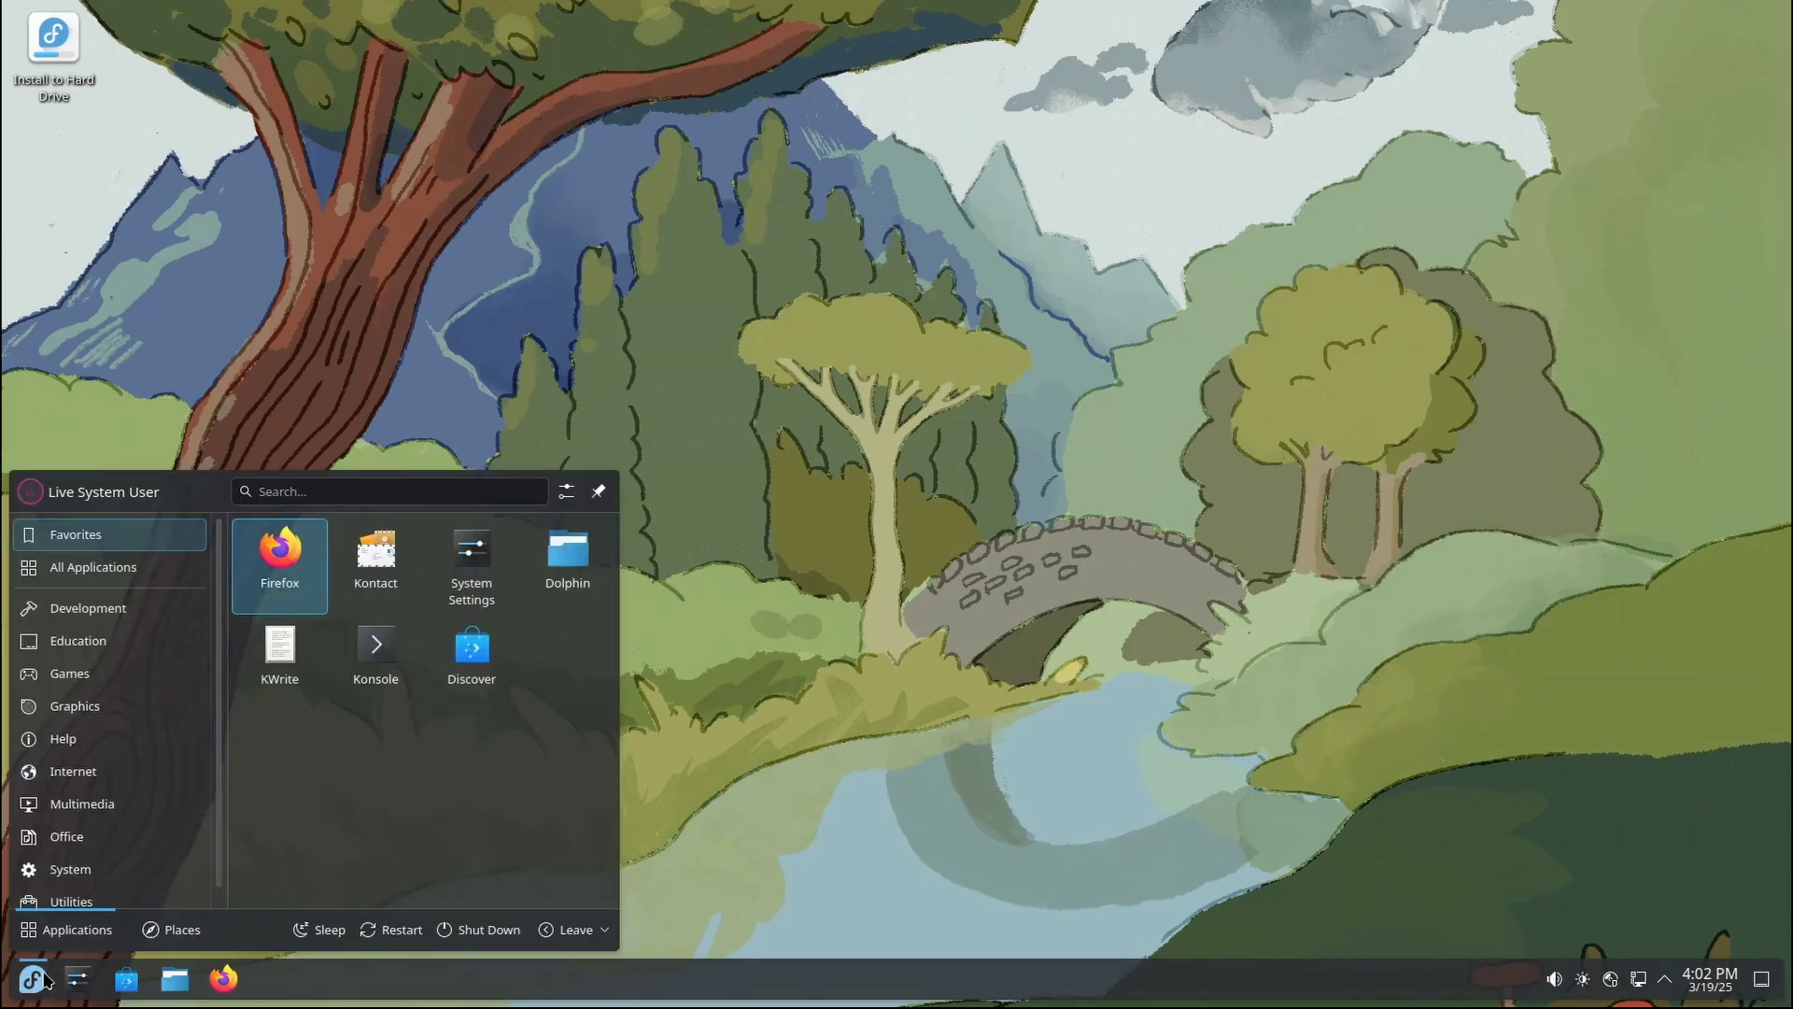
{"action": "left_click", "coordinate": [81, 981]}
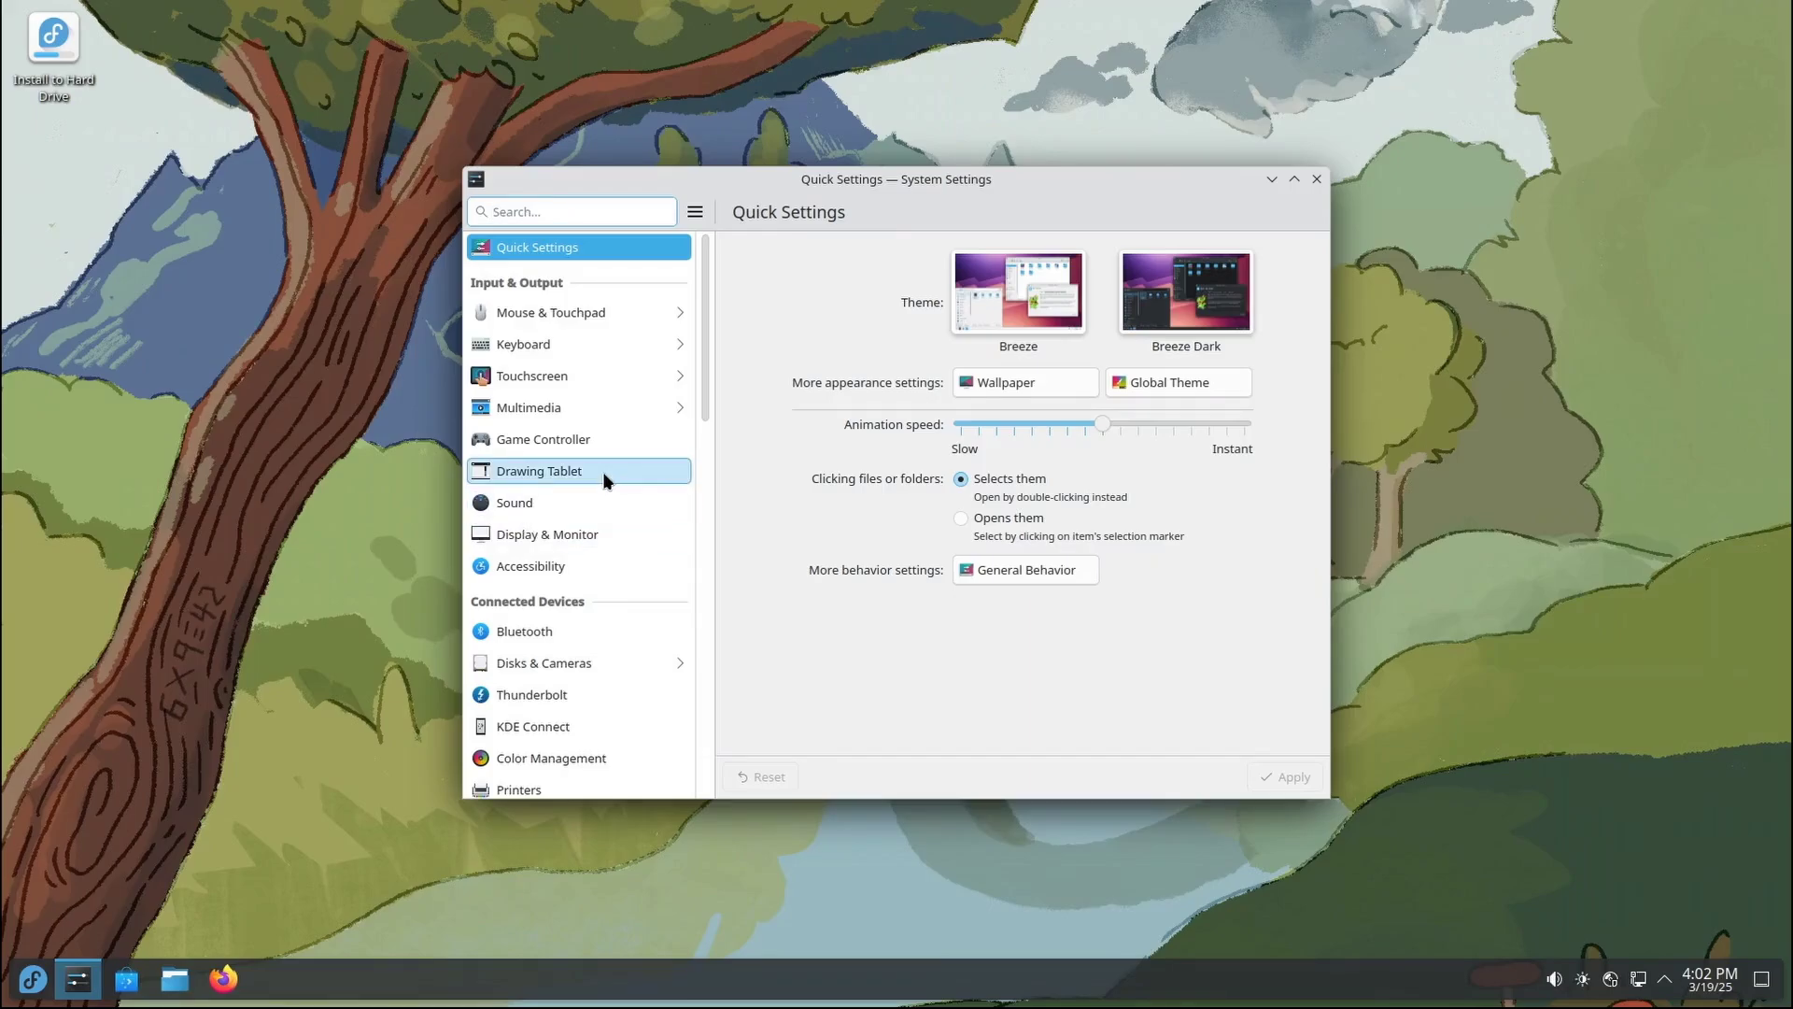
{"action": "scroll", "coordinate": [602, 485], "scroll_direction": "down", "scroll_amount": 7}
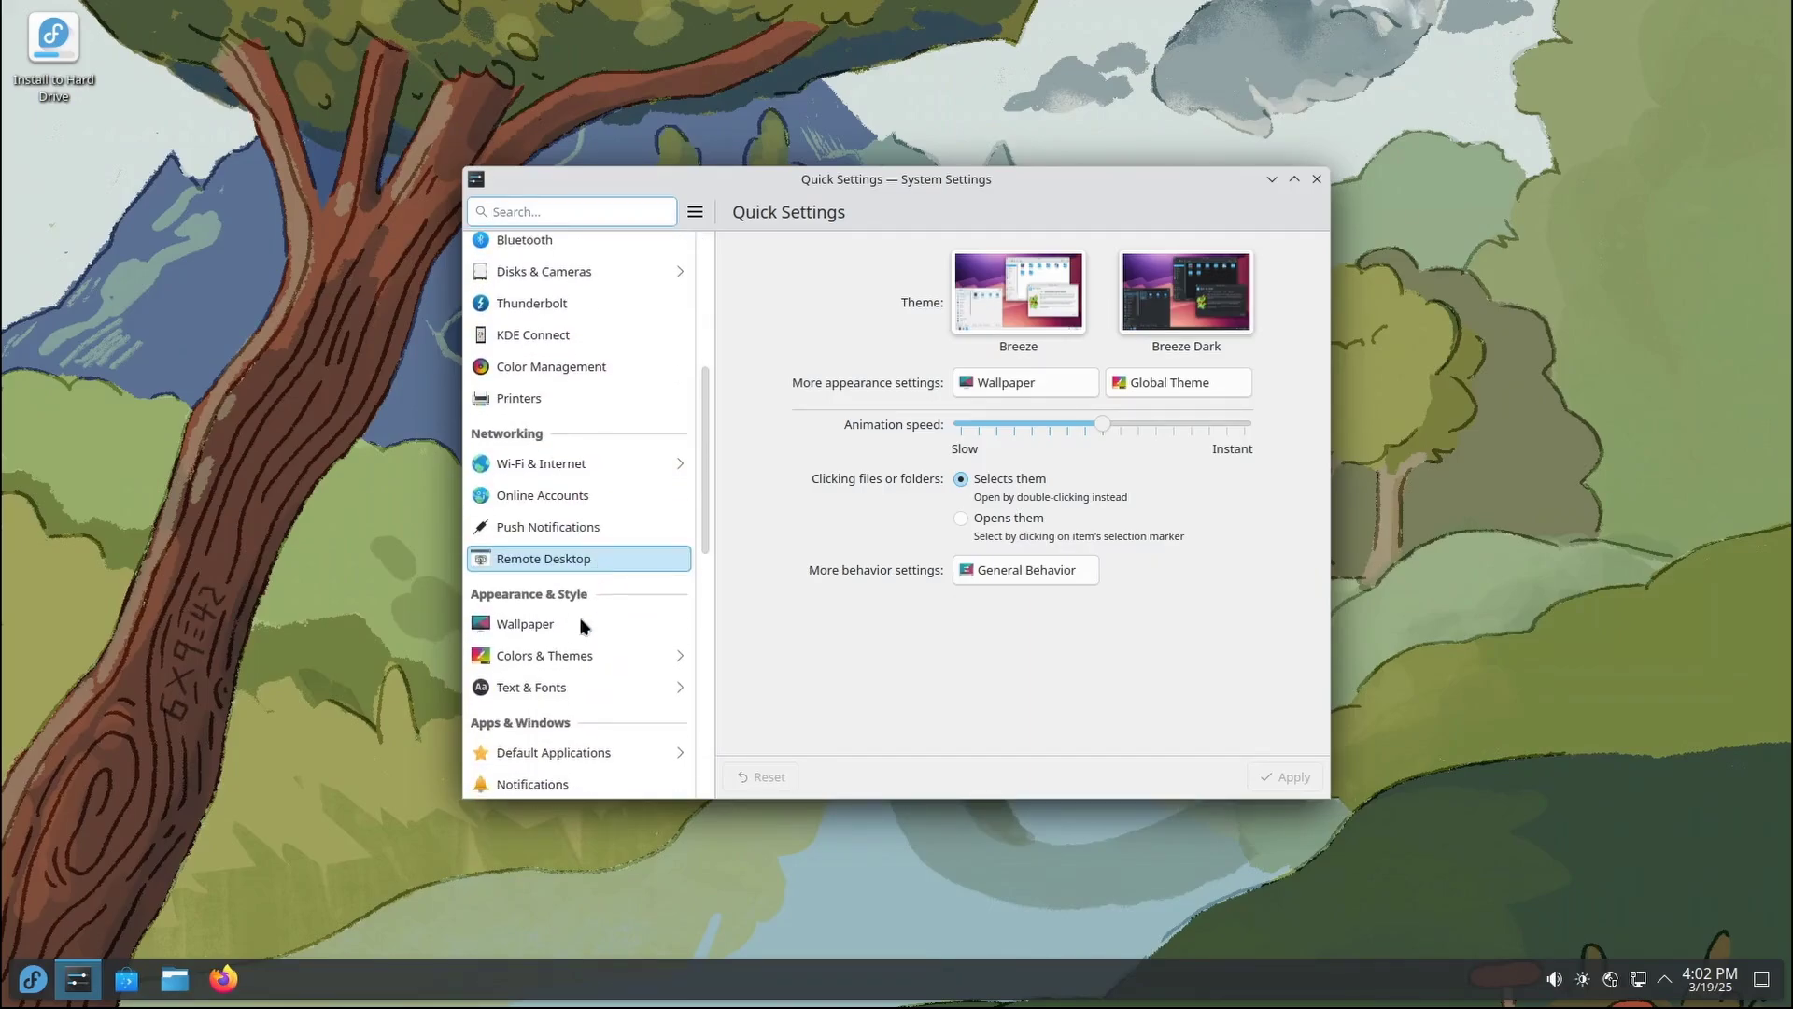
{"action": "left_click", "coordinate": [560, 655]}
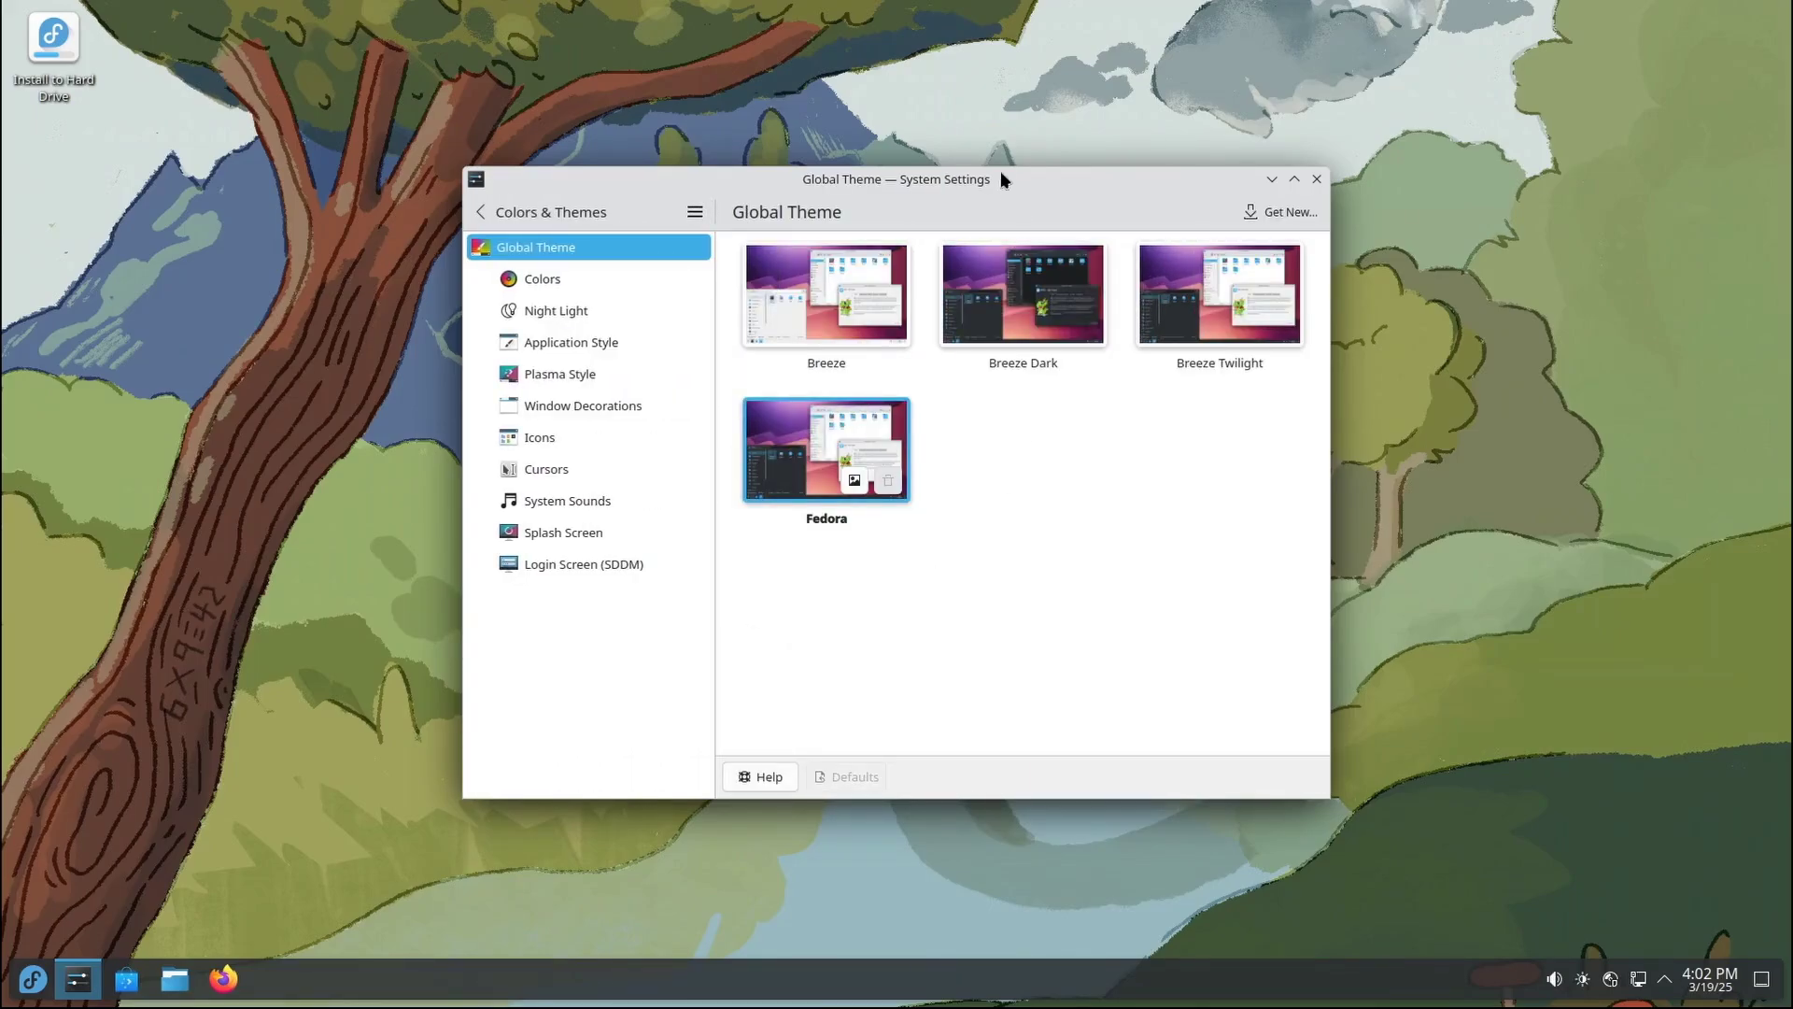
{"action": "left_click_drag", "start_coordinate": [1001, 176], "coordinate": [1000, 111]}
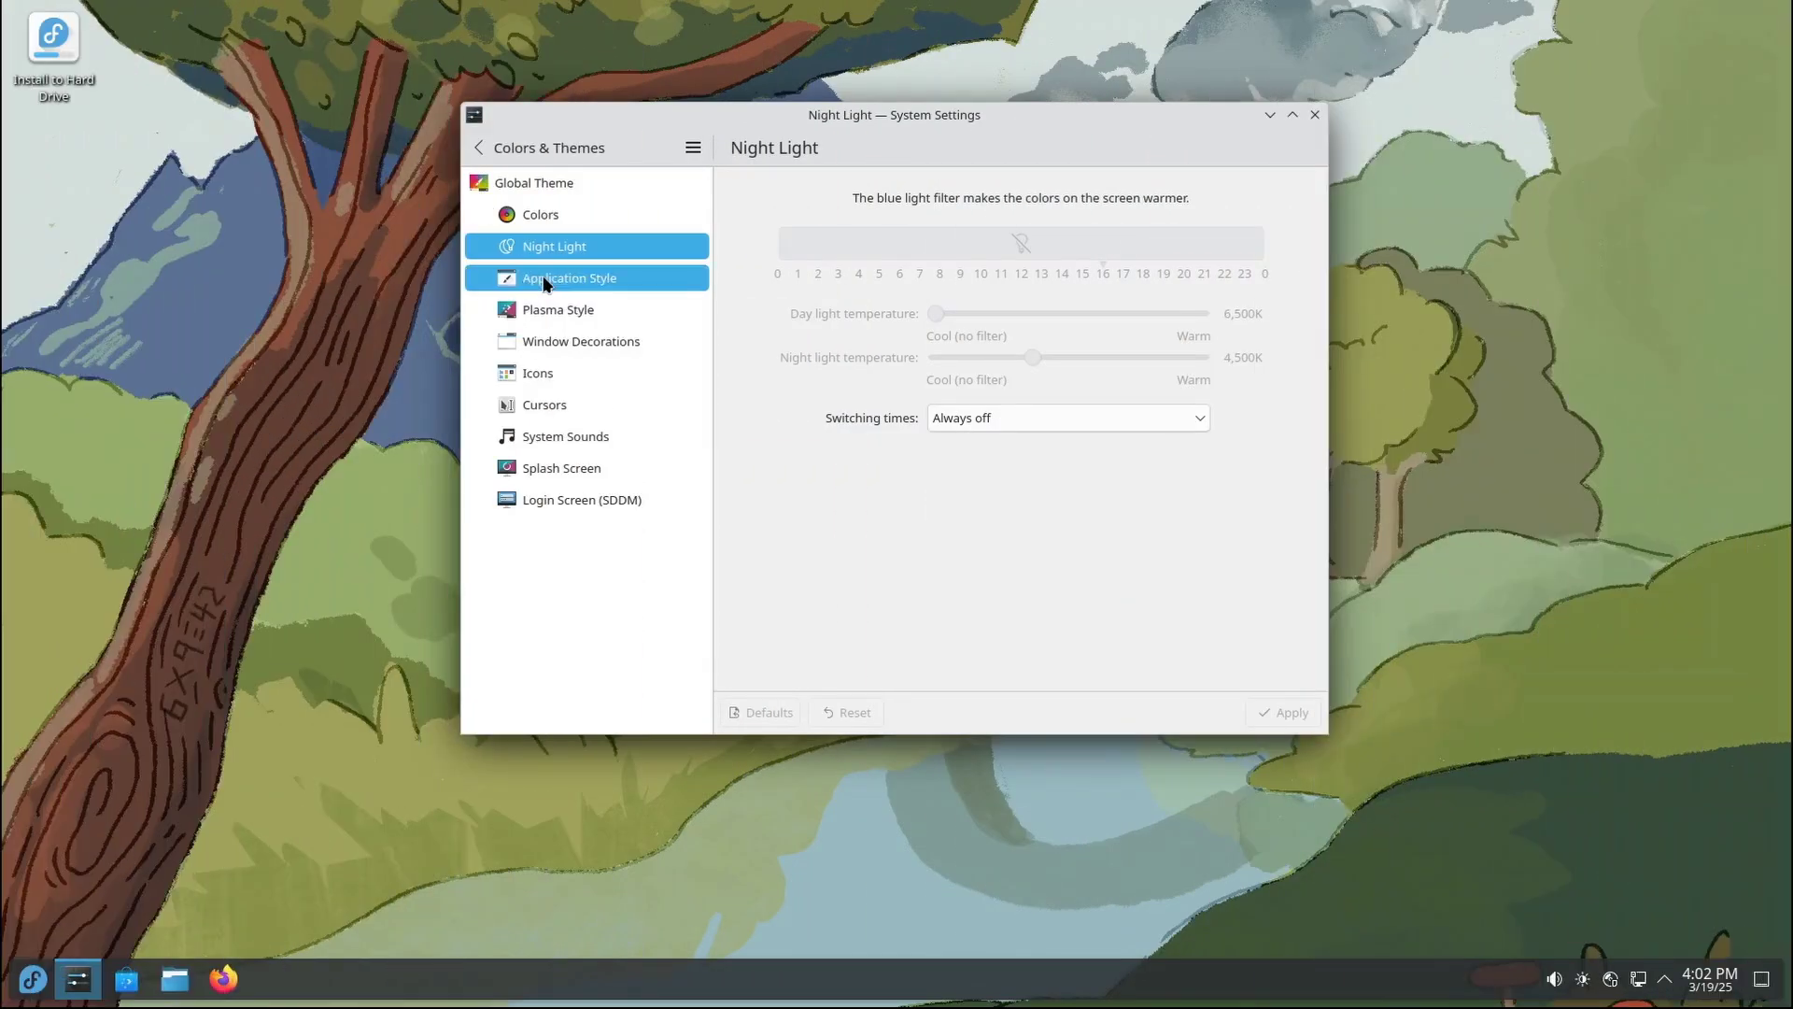
- Look through the Application Style and Plasma Style themes, then close System Settings
{"action": "left_click", "coordinate": [565, 277]}
{"action": "left_click", "coordinate": [542, 313]}
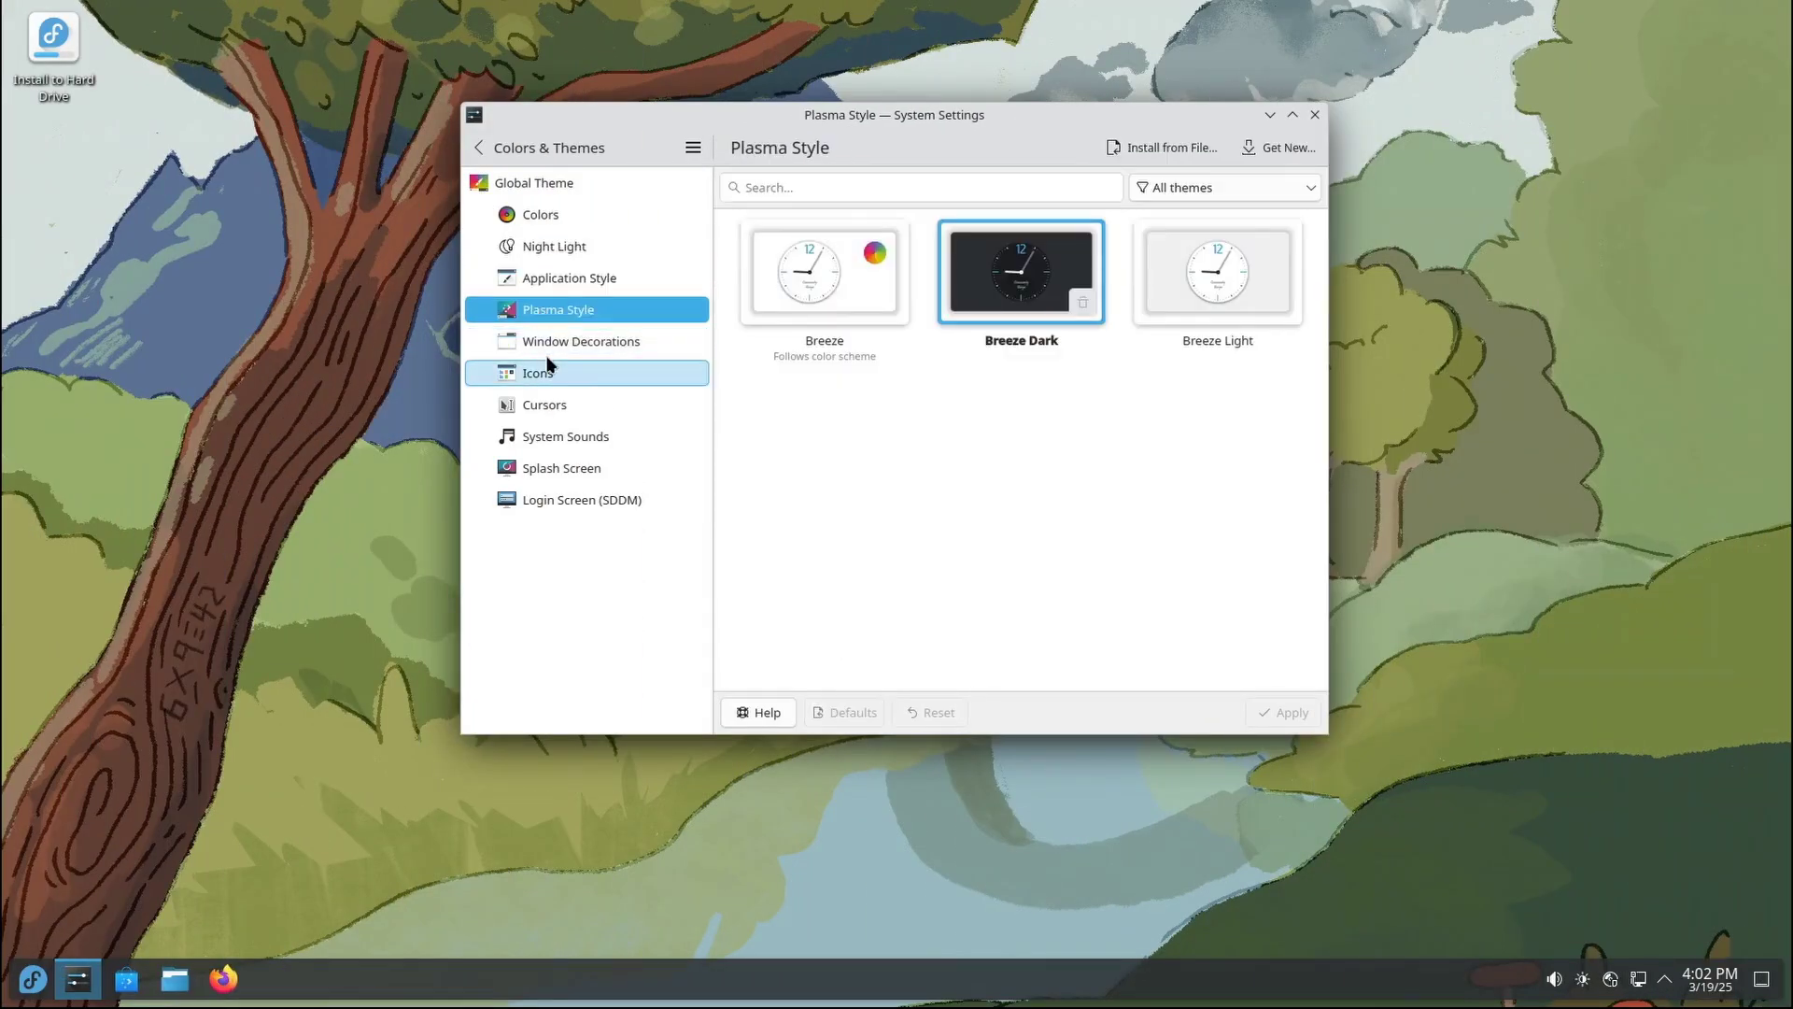
{"action": "left_click", "coordinate": [1315, 114]}
{"action": "left_click", "coordinate": [33, 977]}
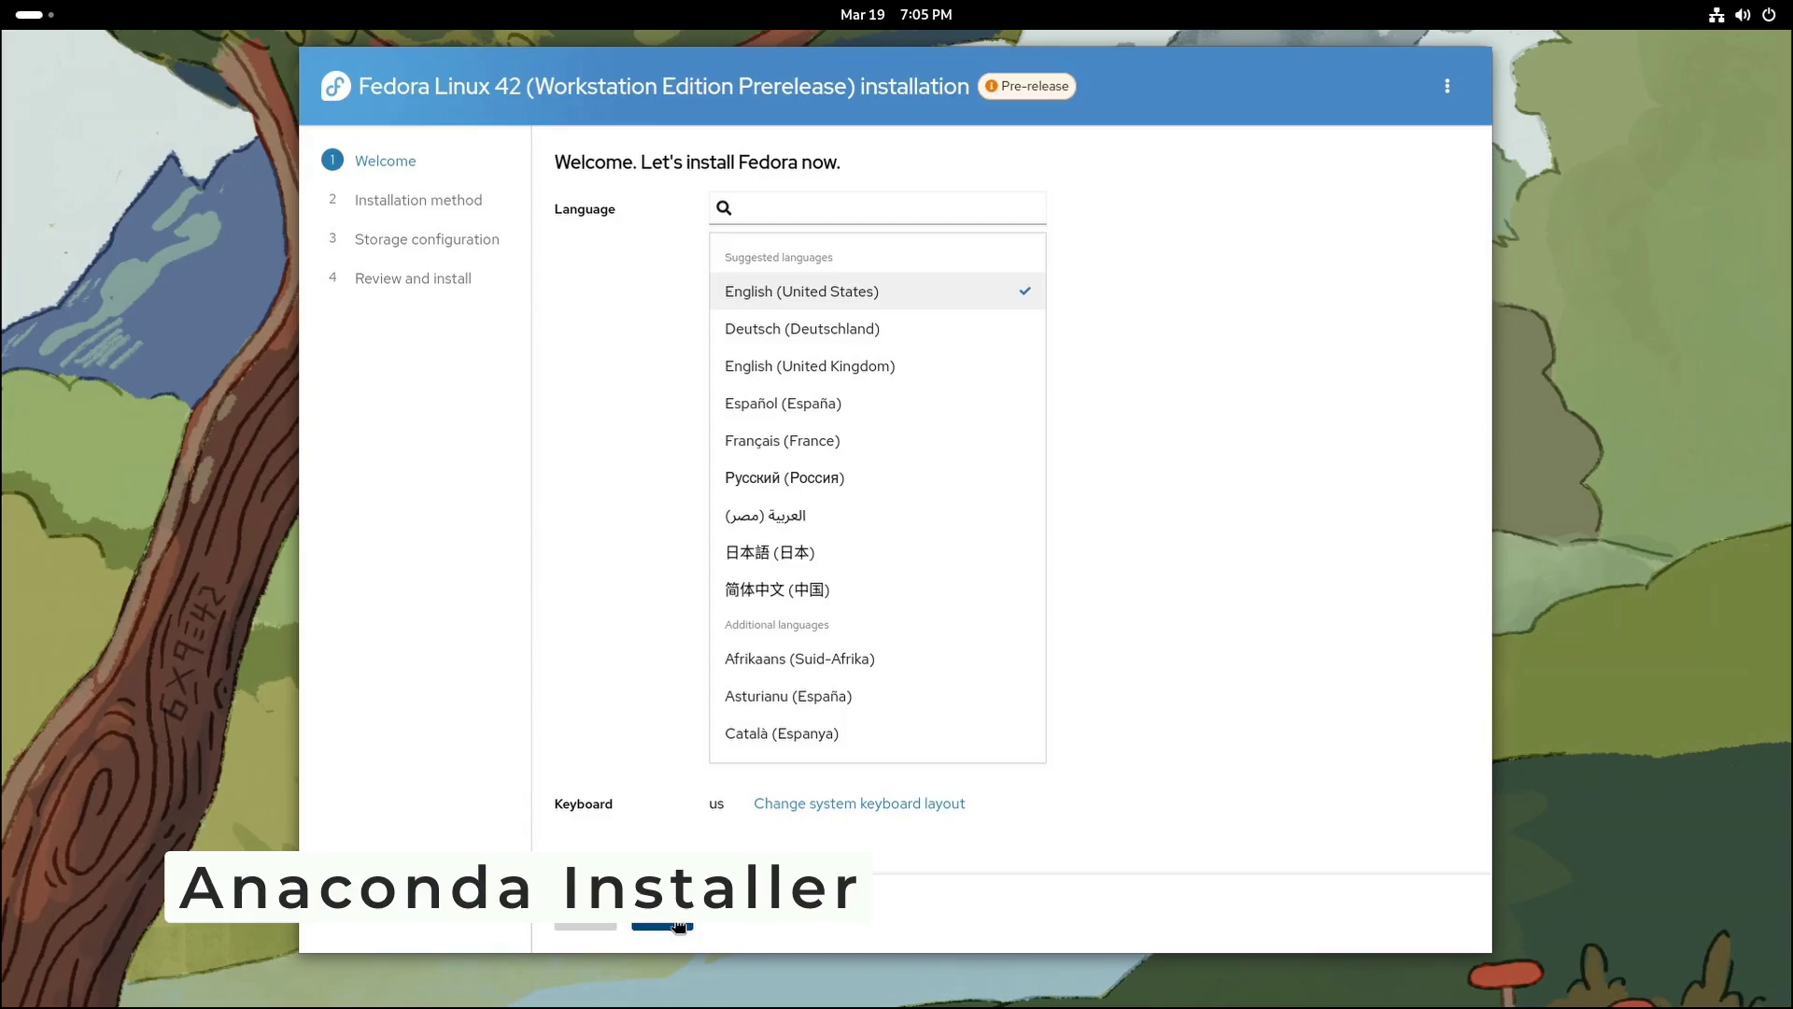
- Move past the language choice, try the storage editor, and return to the installation anyway
{"action": "left_click", "coordinate": [679, 924]}
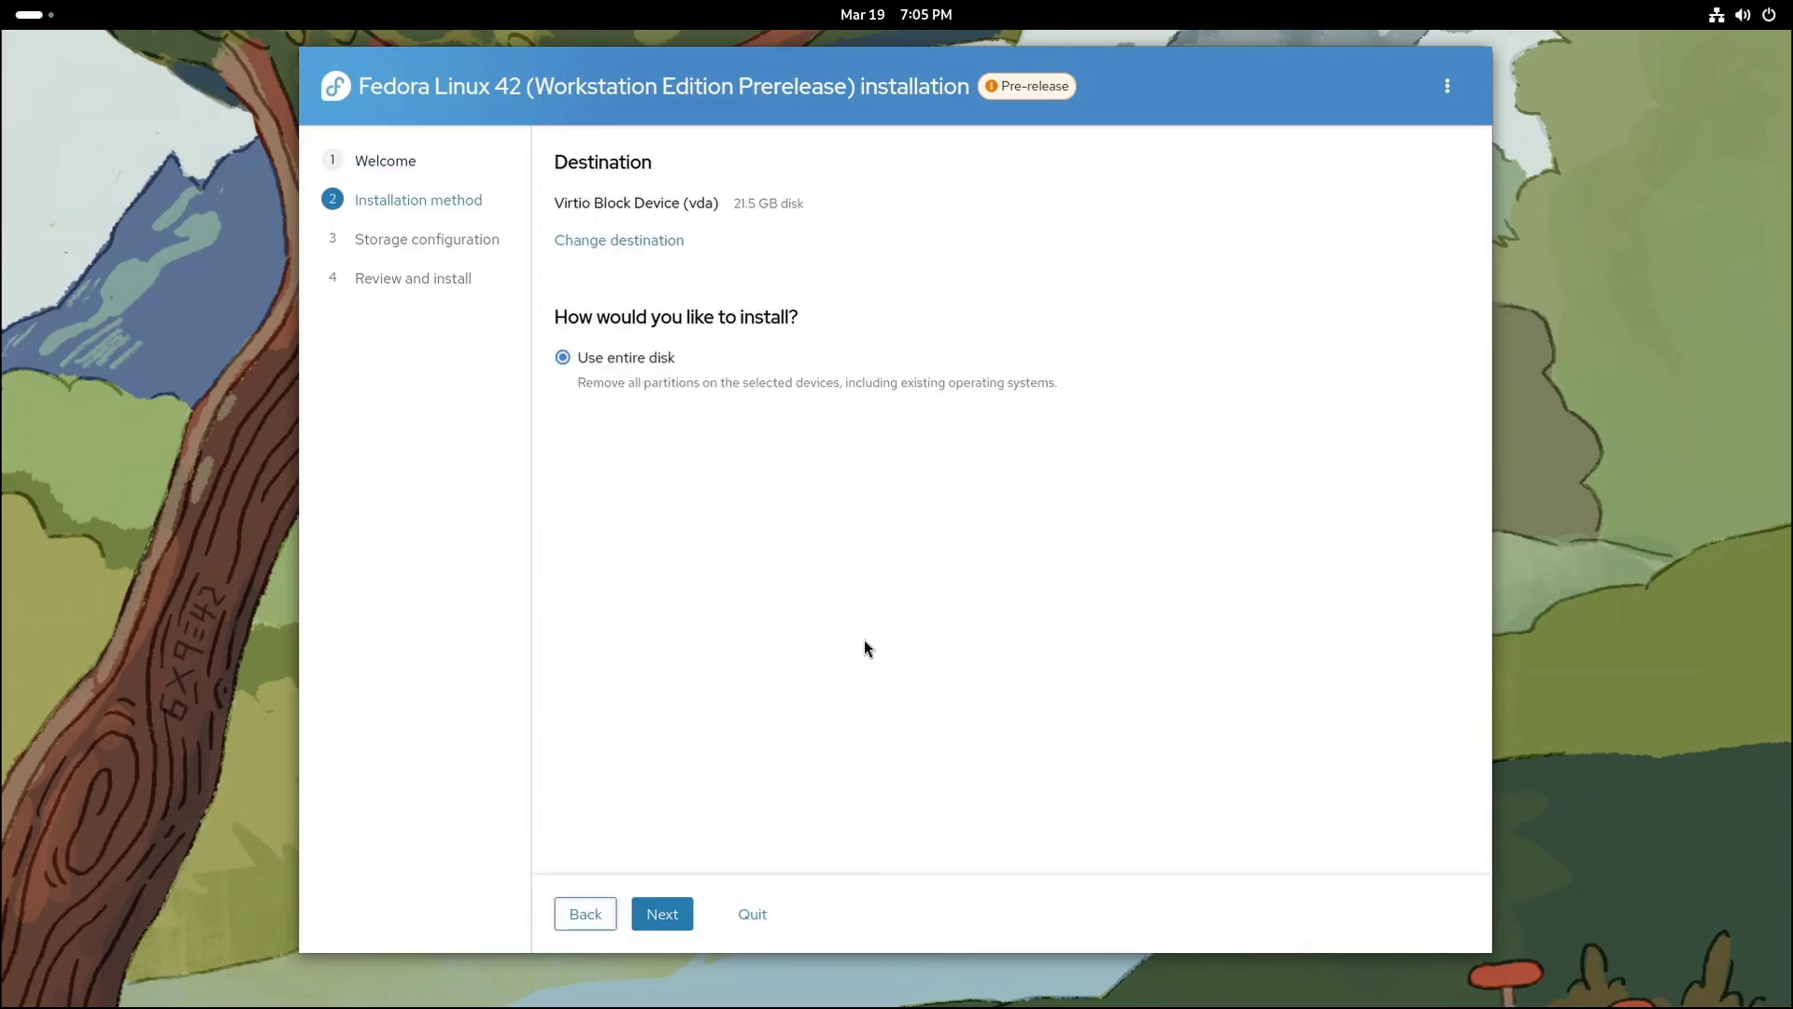
{"action": "left_click", "coordinate": [1448, 87]}
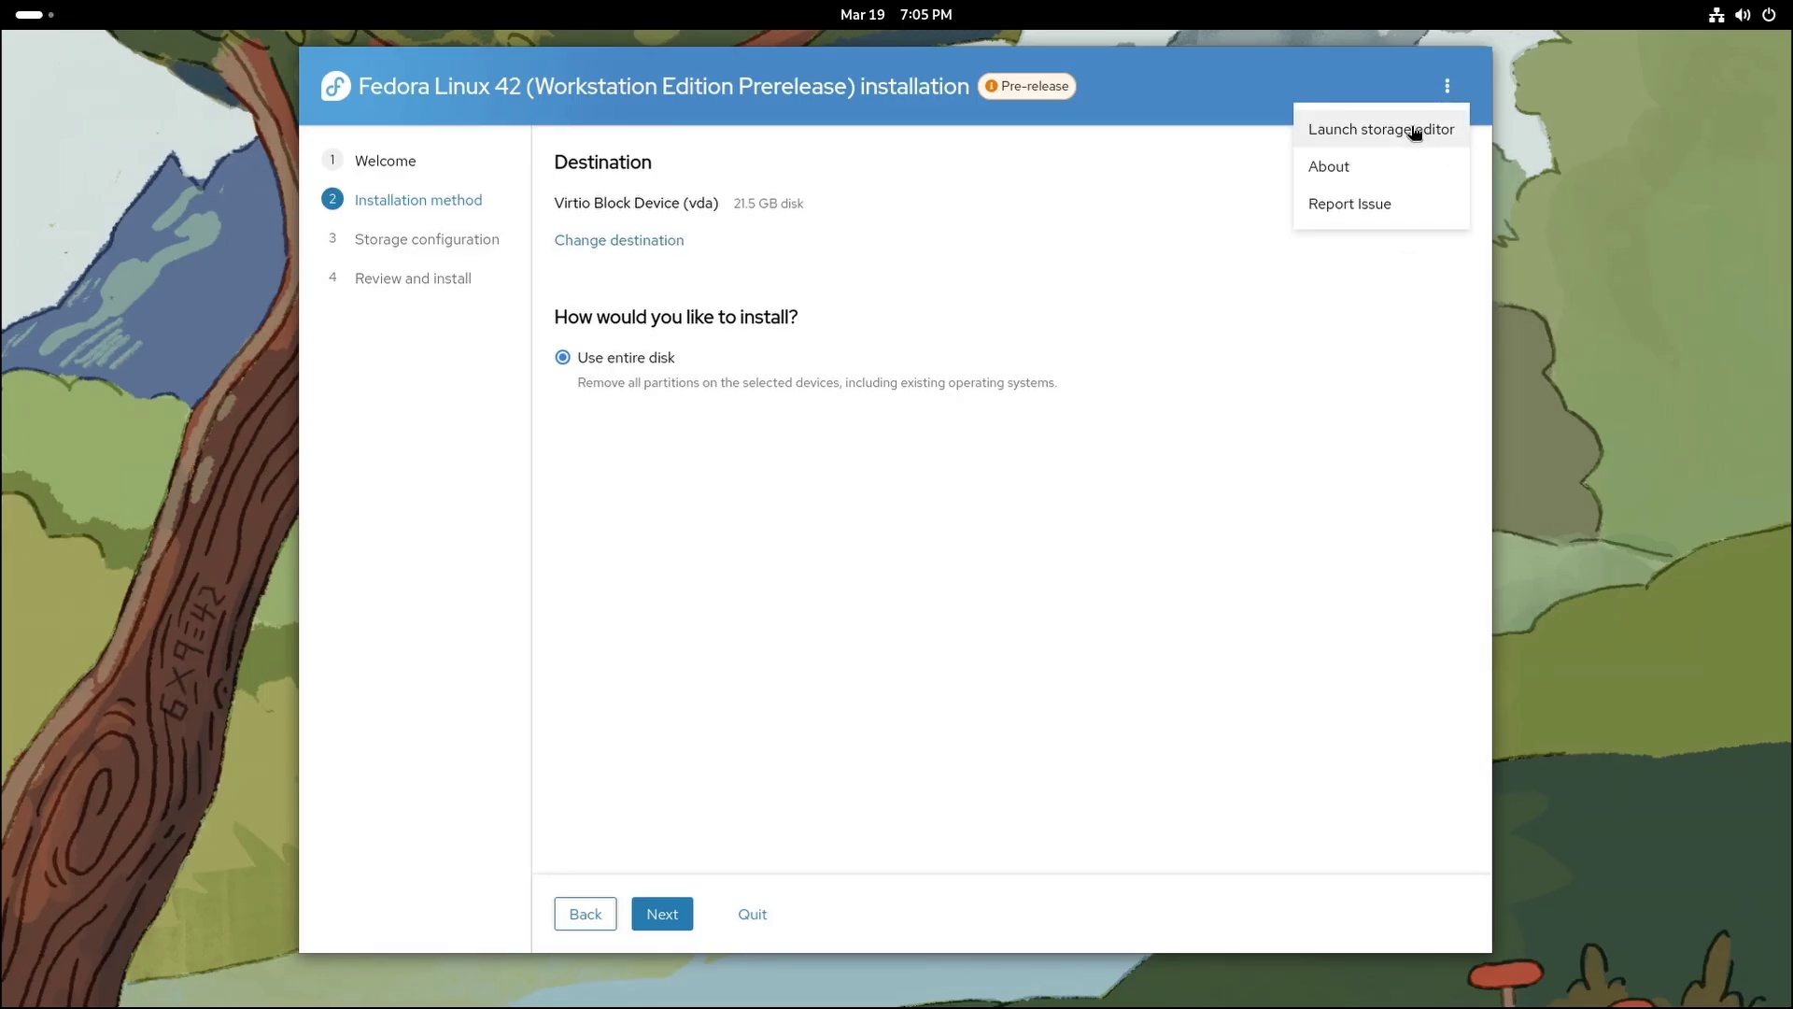
{"action": "left_click", "coordinate": [1381, 130]}
{"action": "left_click", "coordinate": [787, 590]}
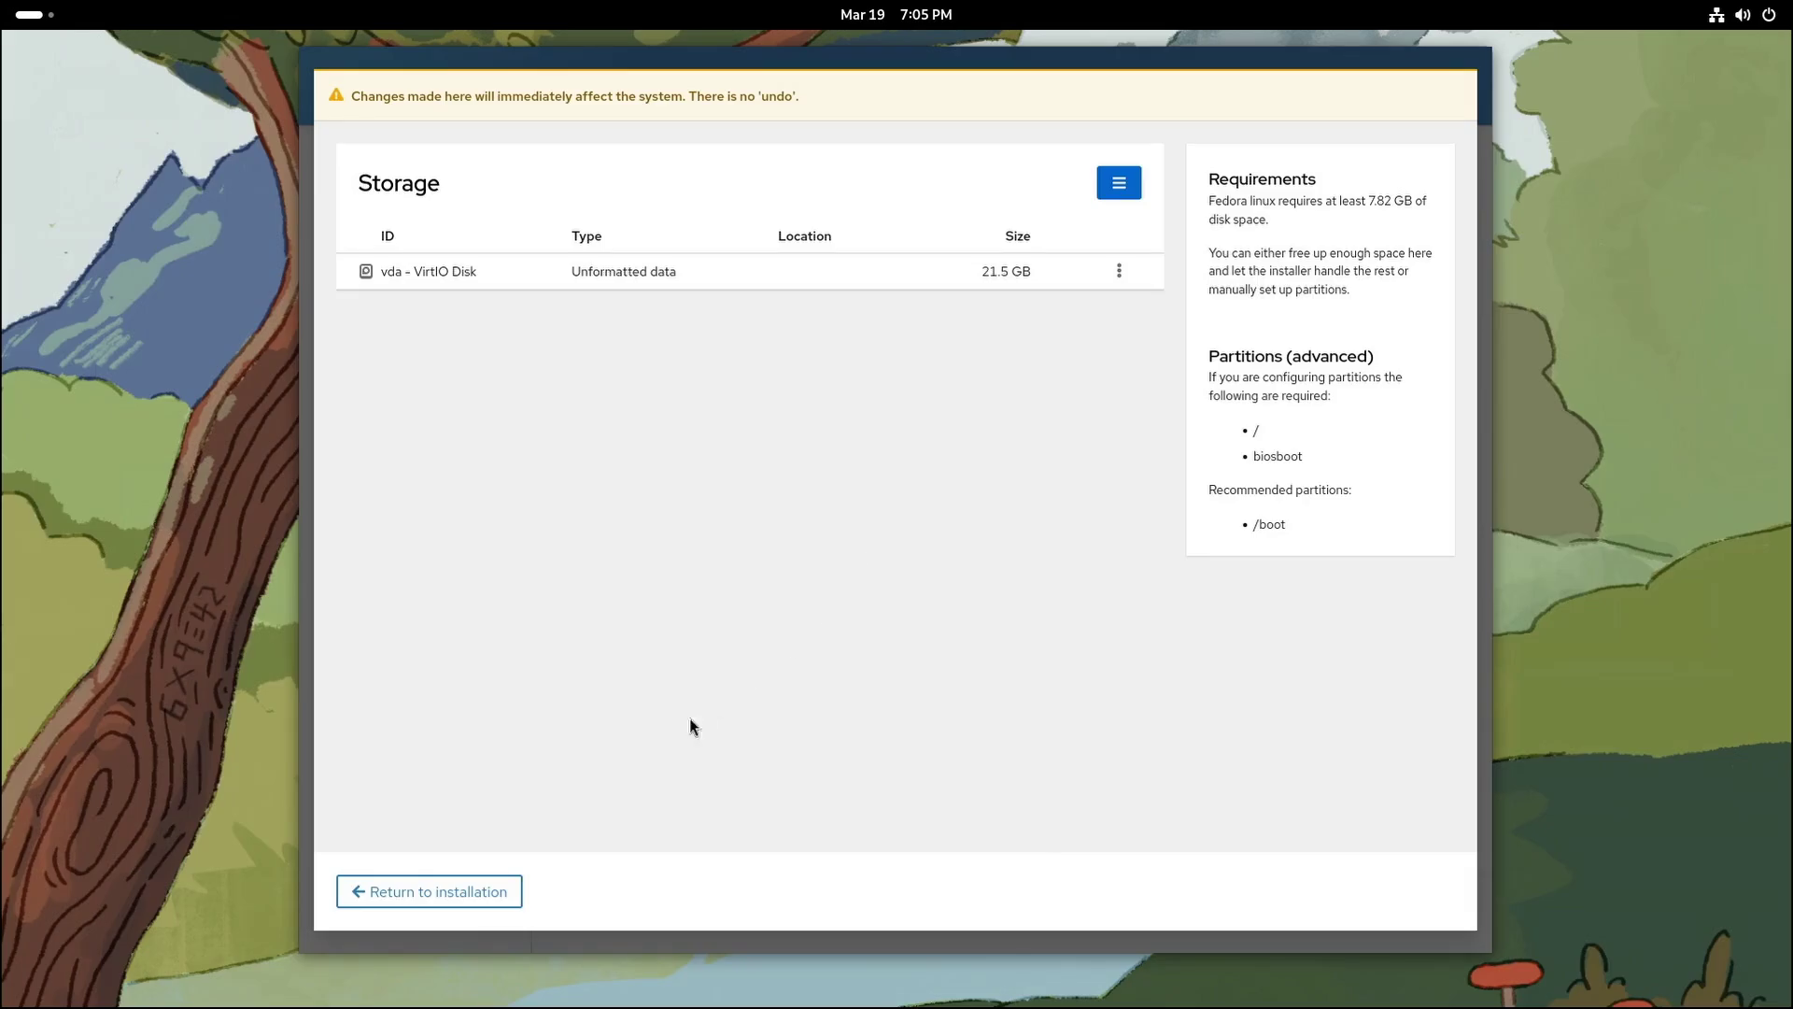
{"action": "left_click", "coordinate": [398, 894]}
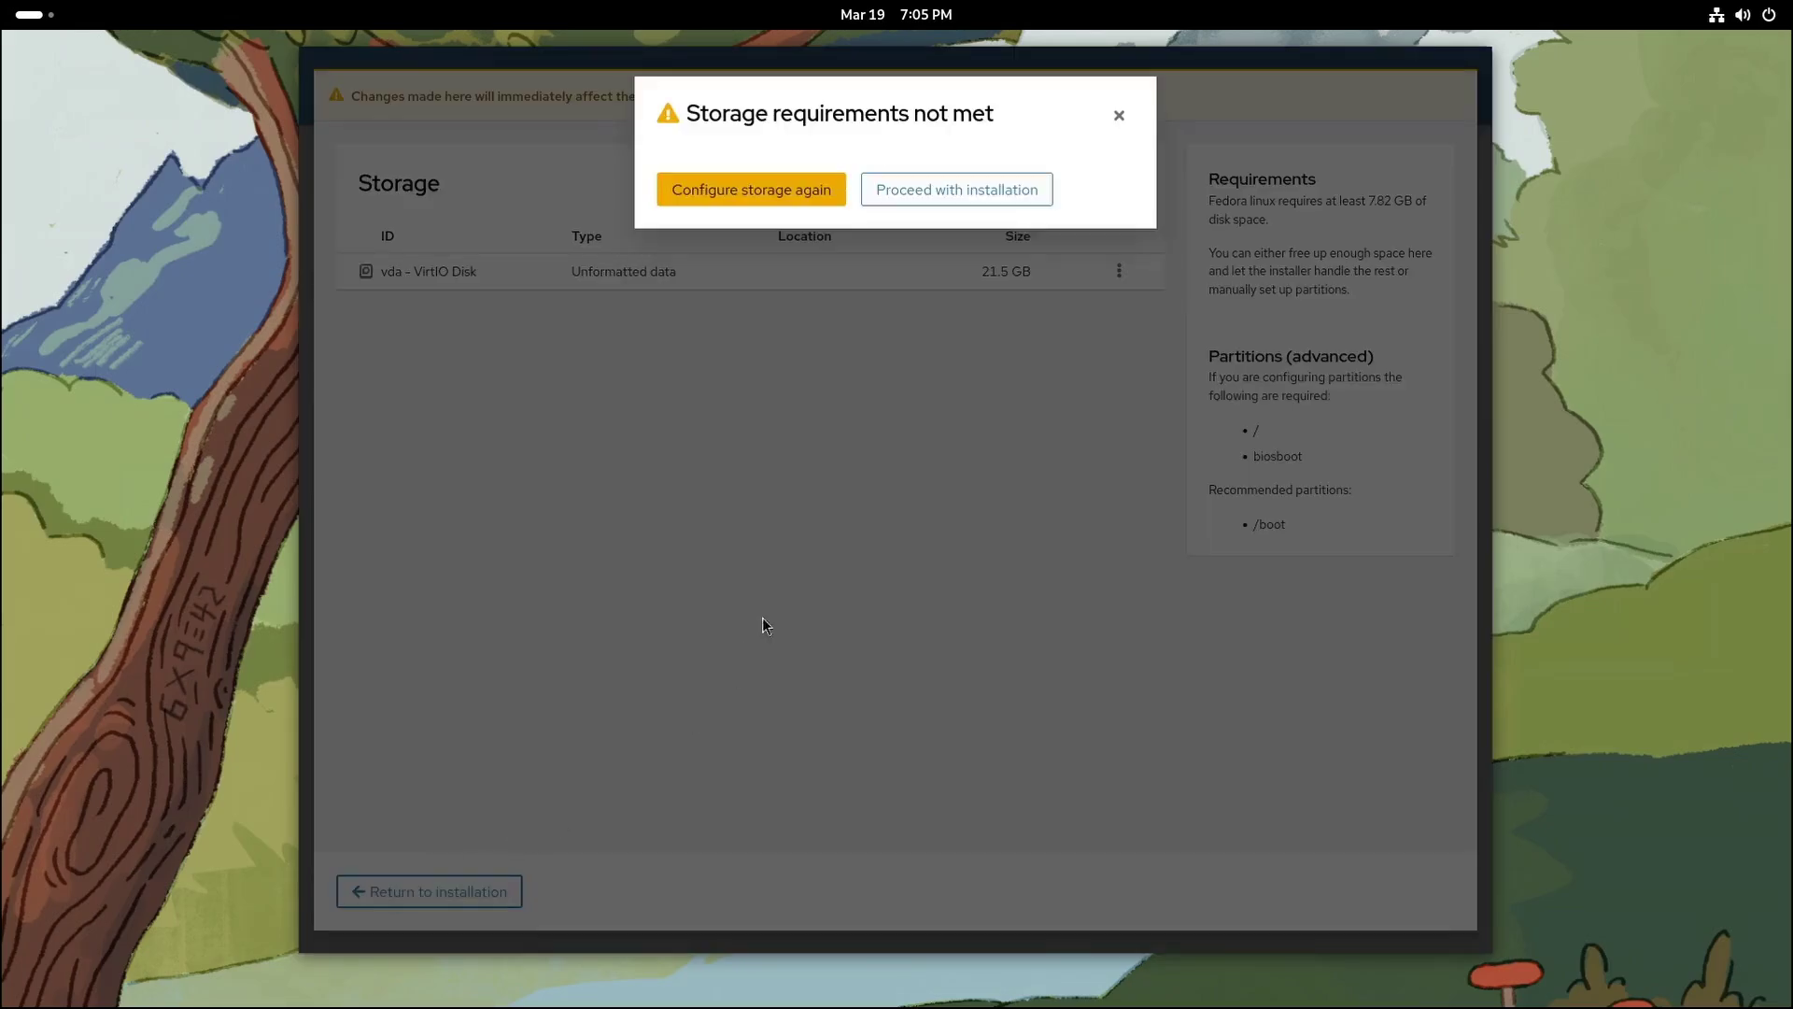
{"action": "left_click", "coordinate": [937, 198]}
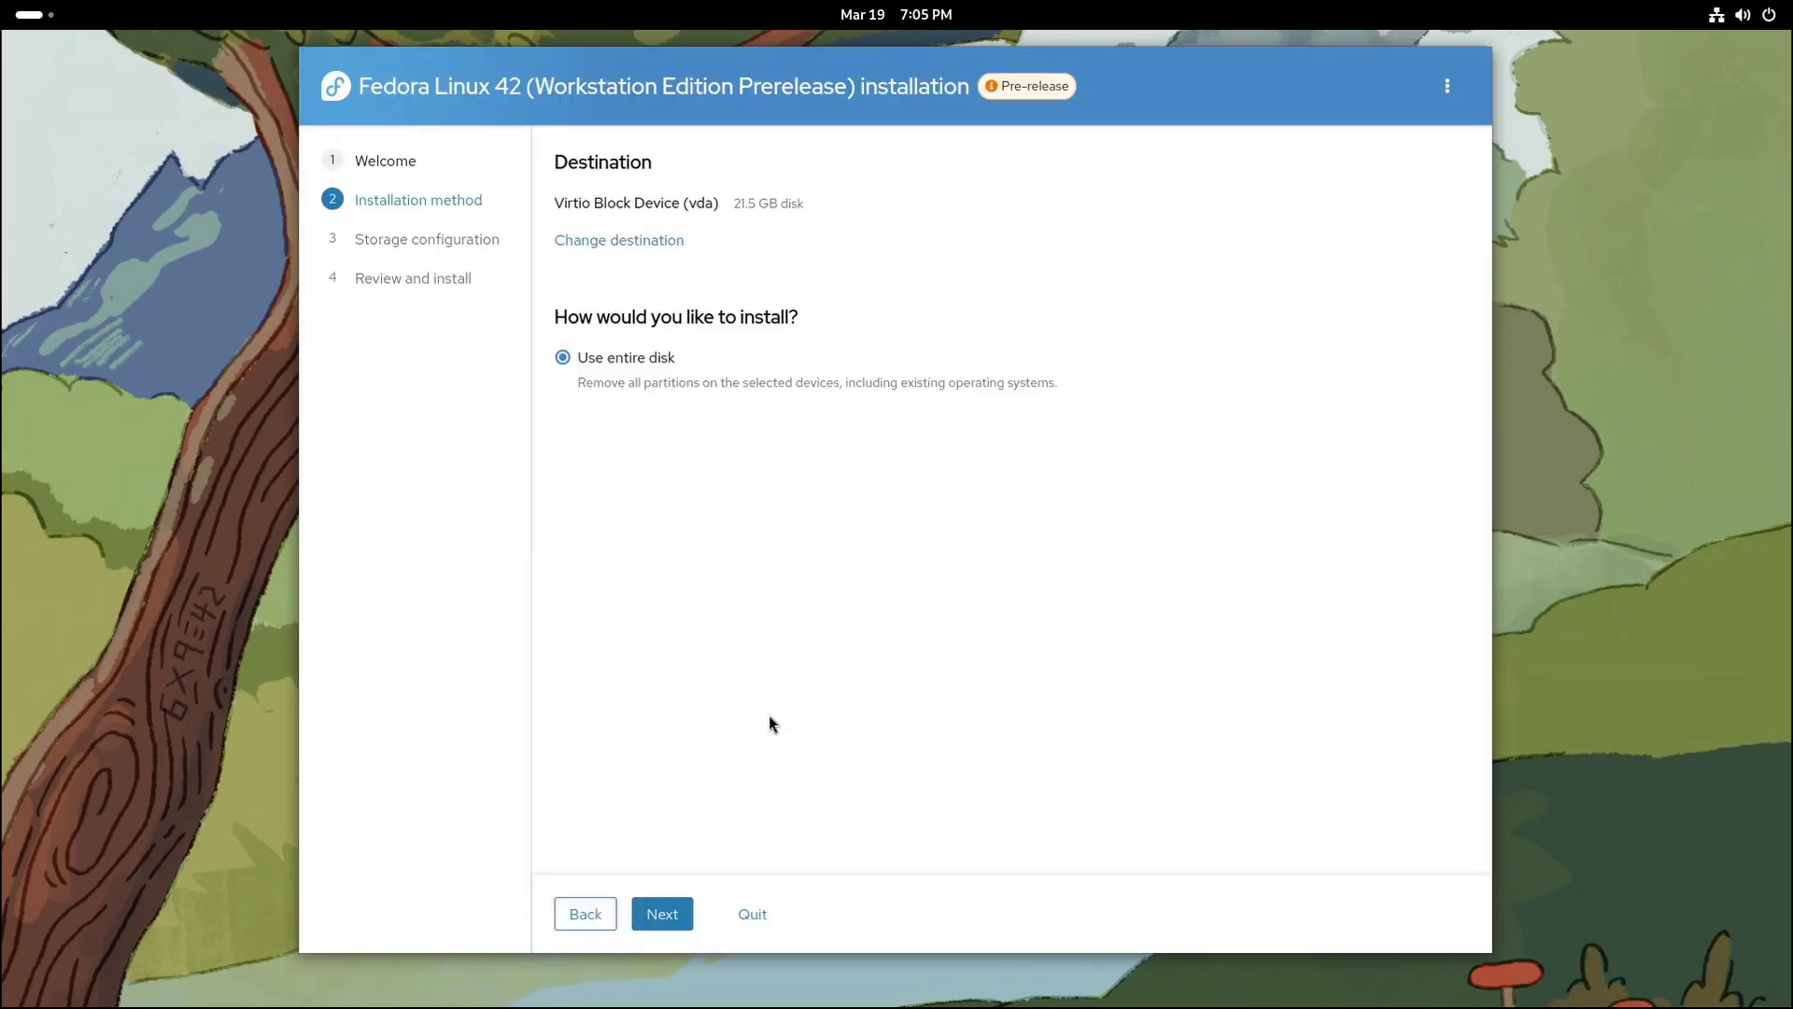
- Keep the whole disk with Encrypt my data left off, and continue to review and install
{"action": "left_click", "coordinate": [660, 917]}
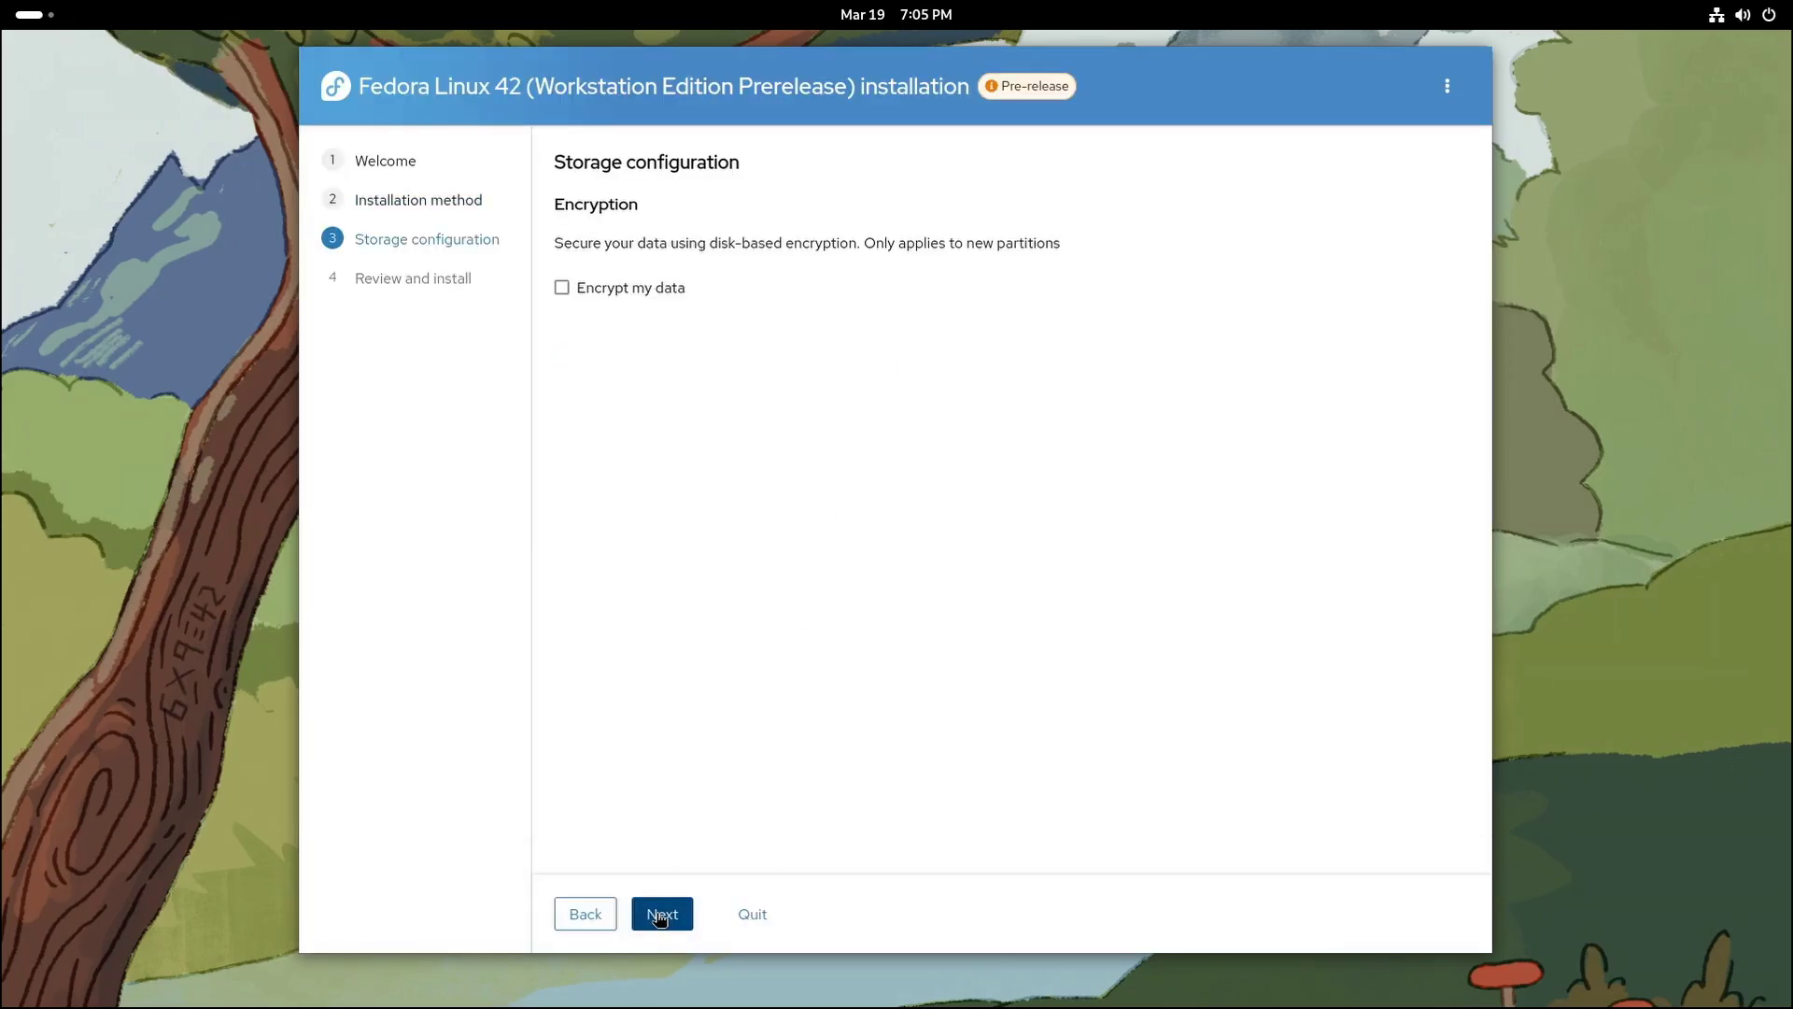
{"action": "left_click", "coordinate": [562, 286]}
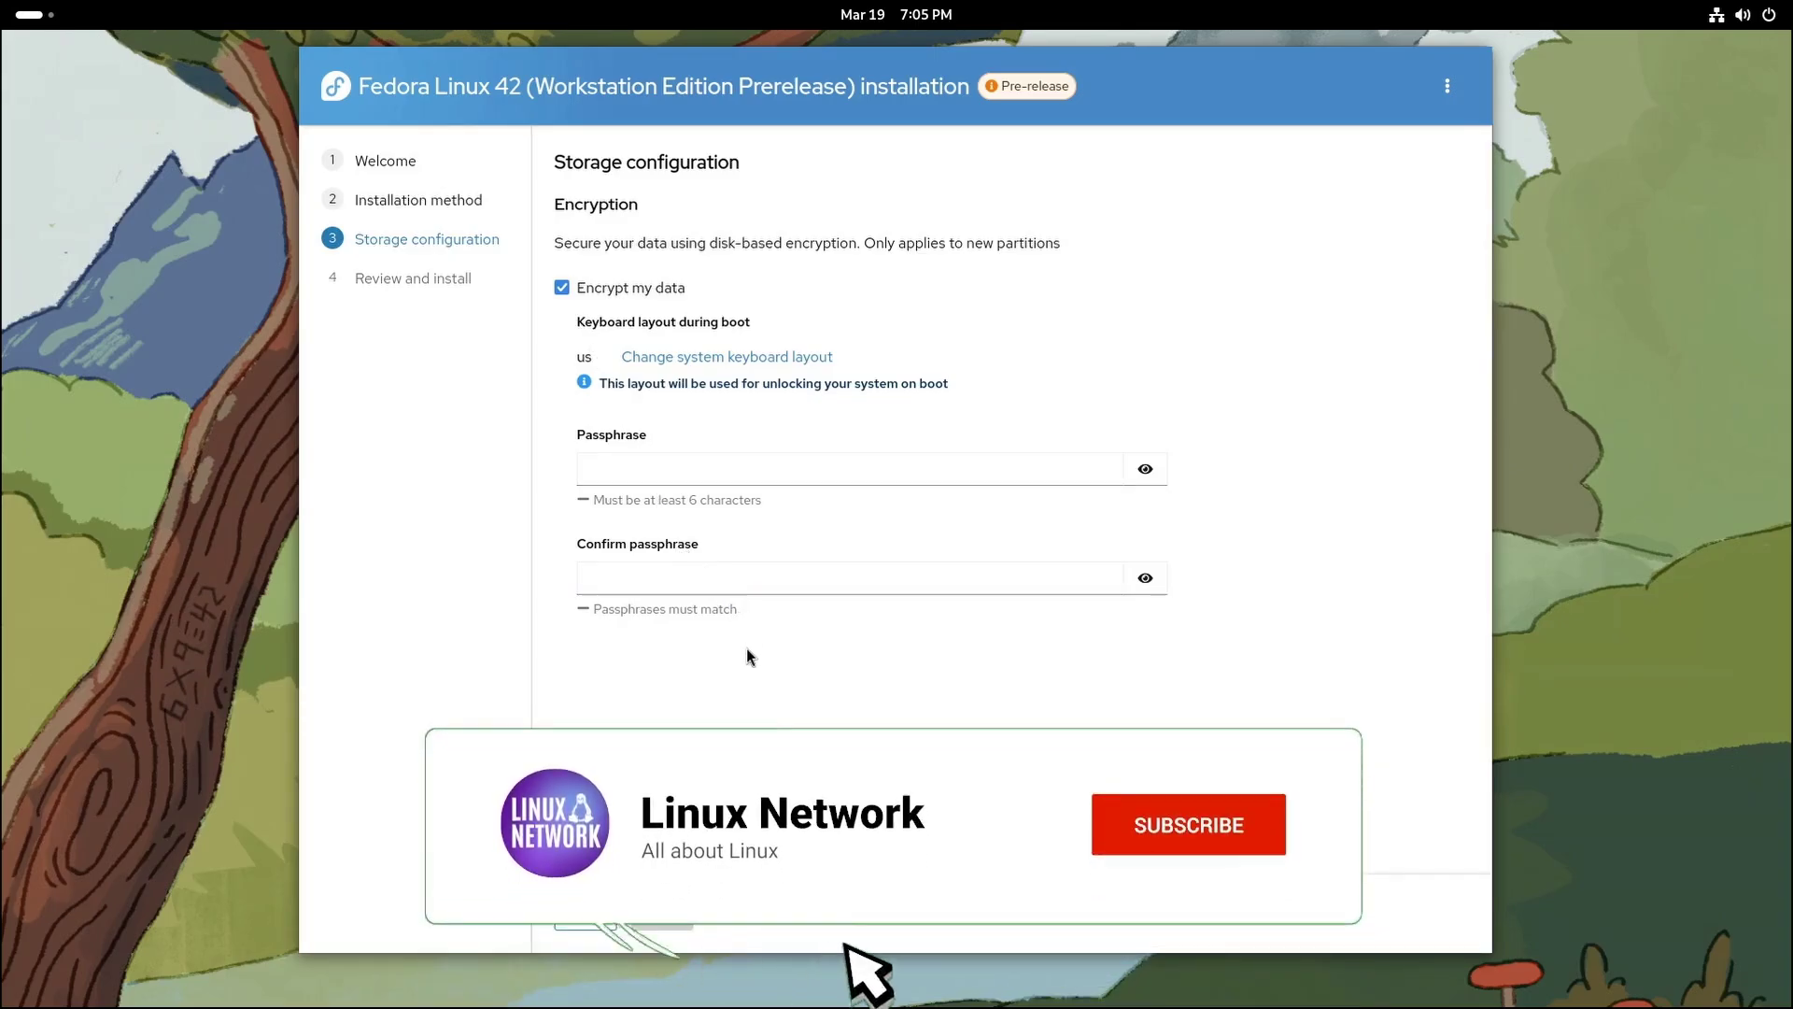
{"action": "left_click", "coordinate": [561, 287]}
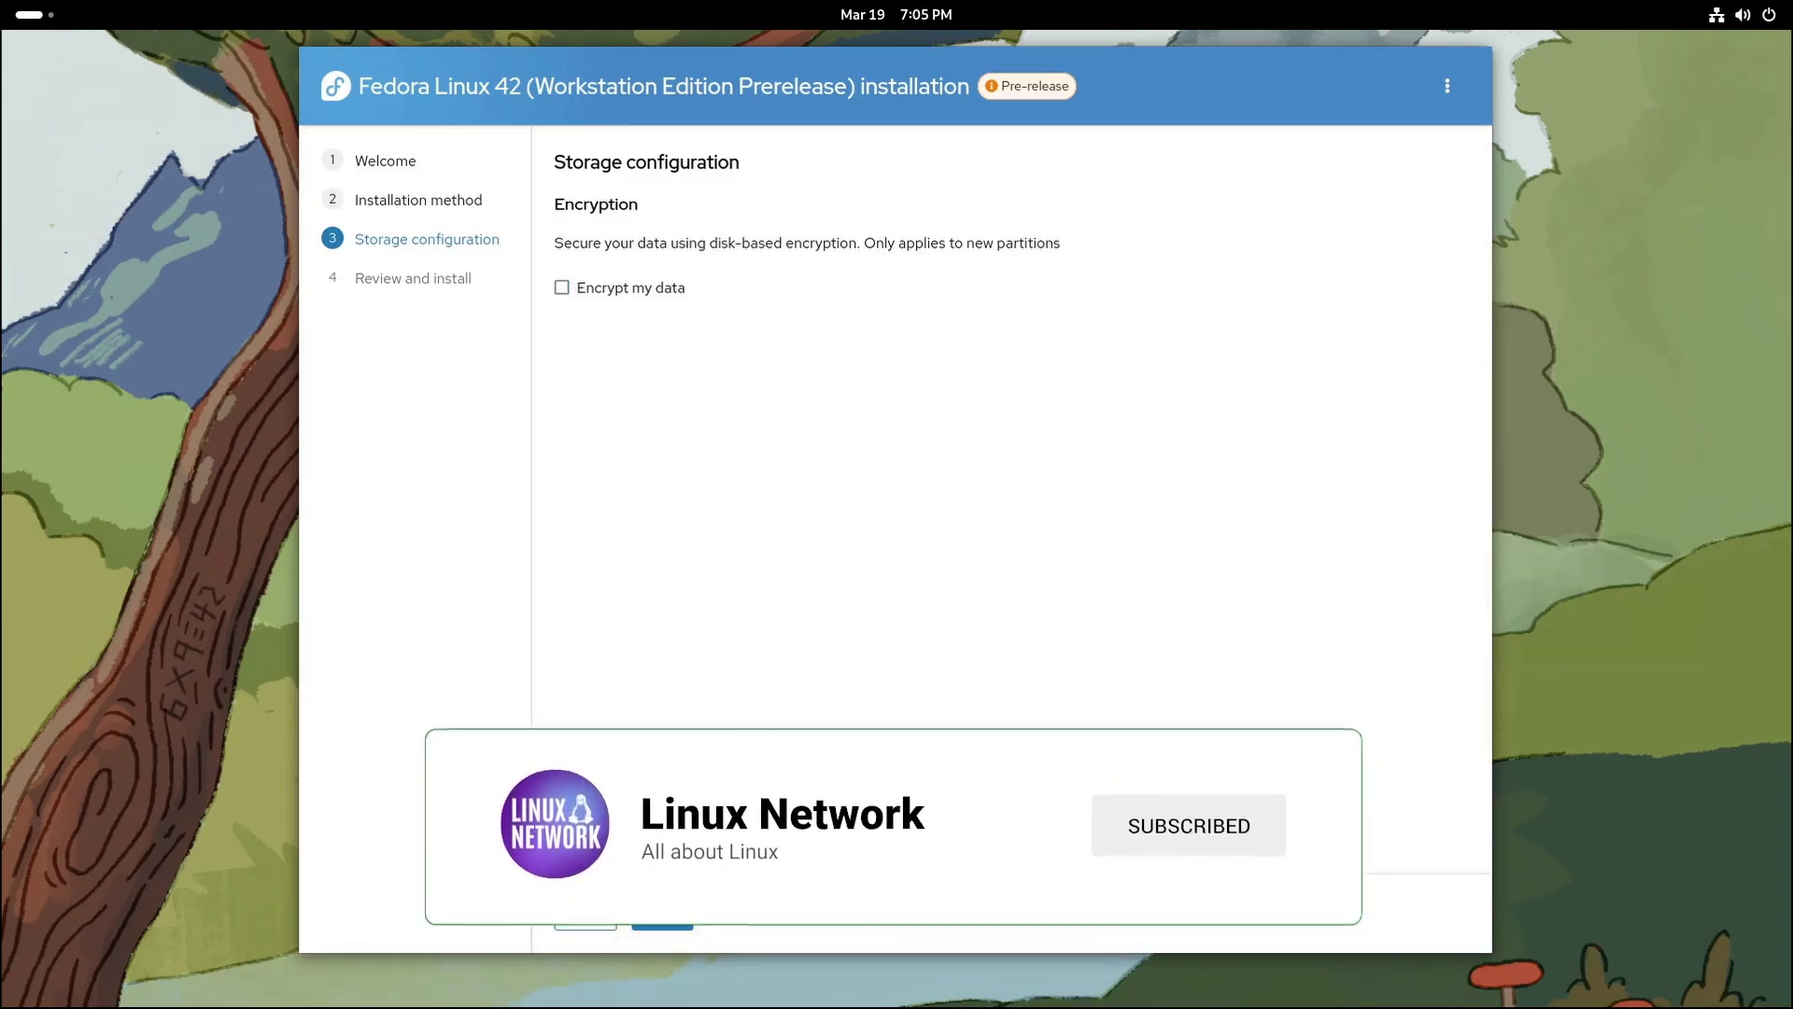
{"action": "left_click", "coordinate": [671, 916]}
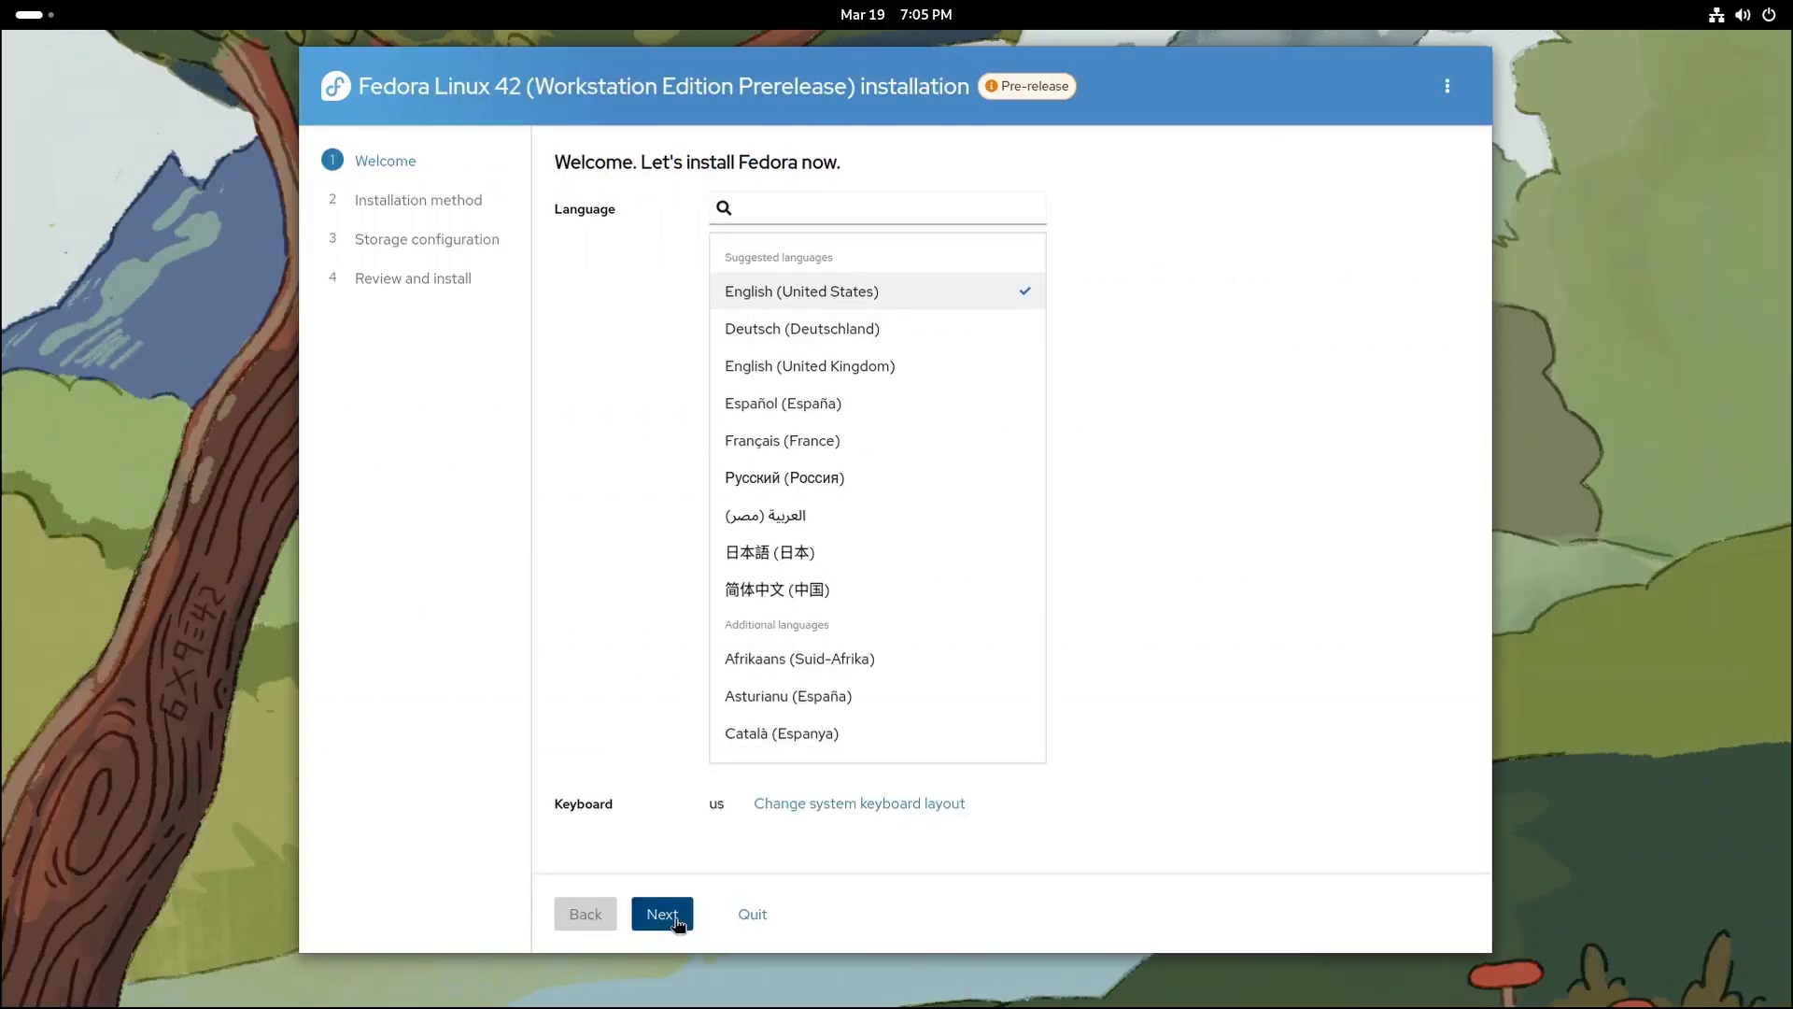
- Continue from the Welcome page with English (United States) to the installation method step
{"action": "left_click", "coordinate": [663, 915]}
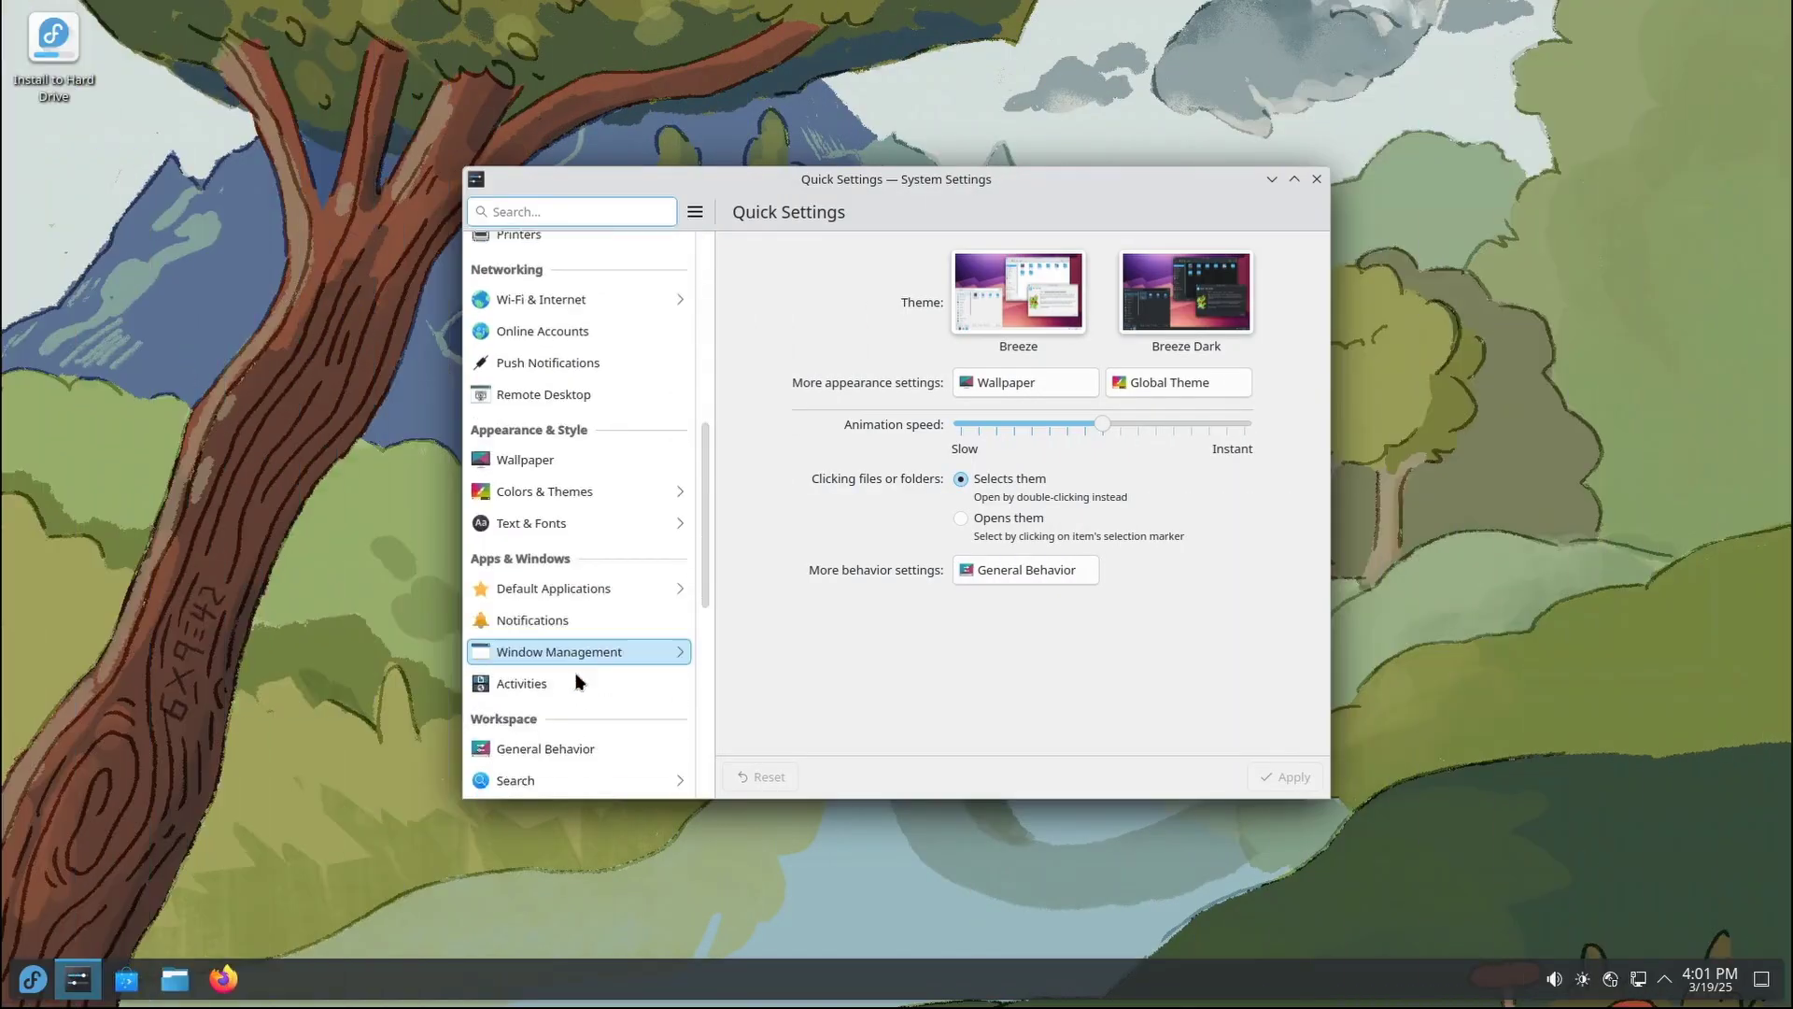
- Check Fedora Linux 42 in About this System, close System Settings, and open Home in Dolphin
{"action": "scroll", "coordinate": [580, 681], "scroll_direction": "down", "scroll_amount": 5}
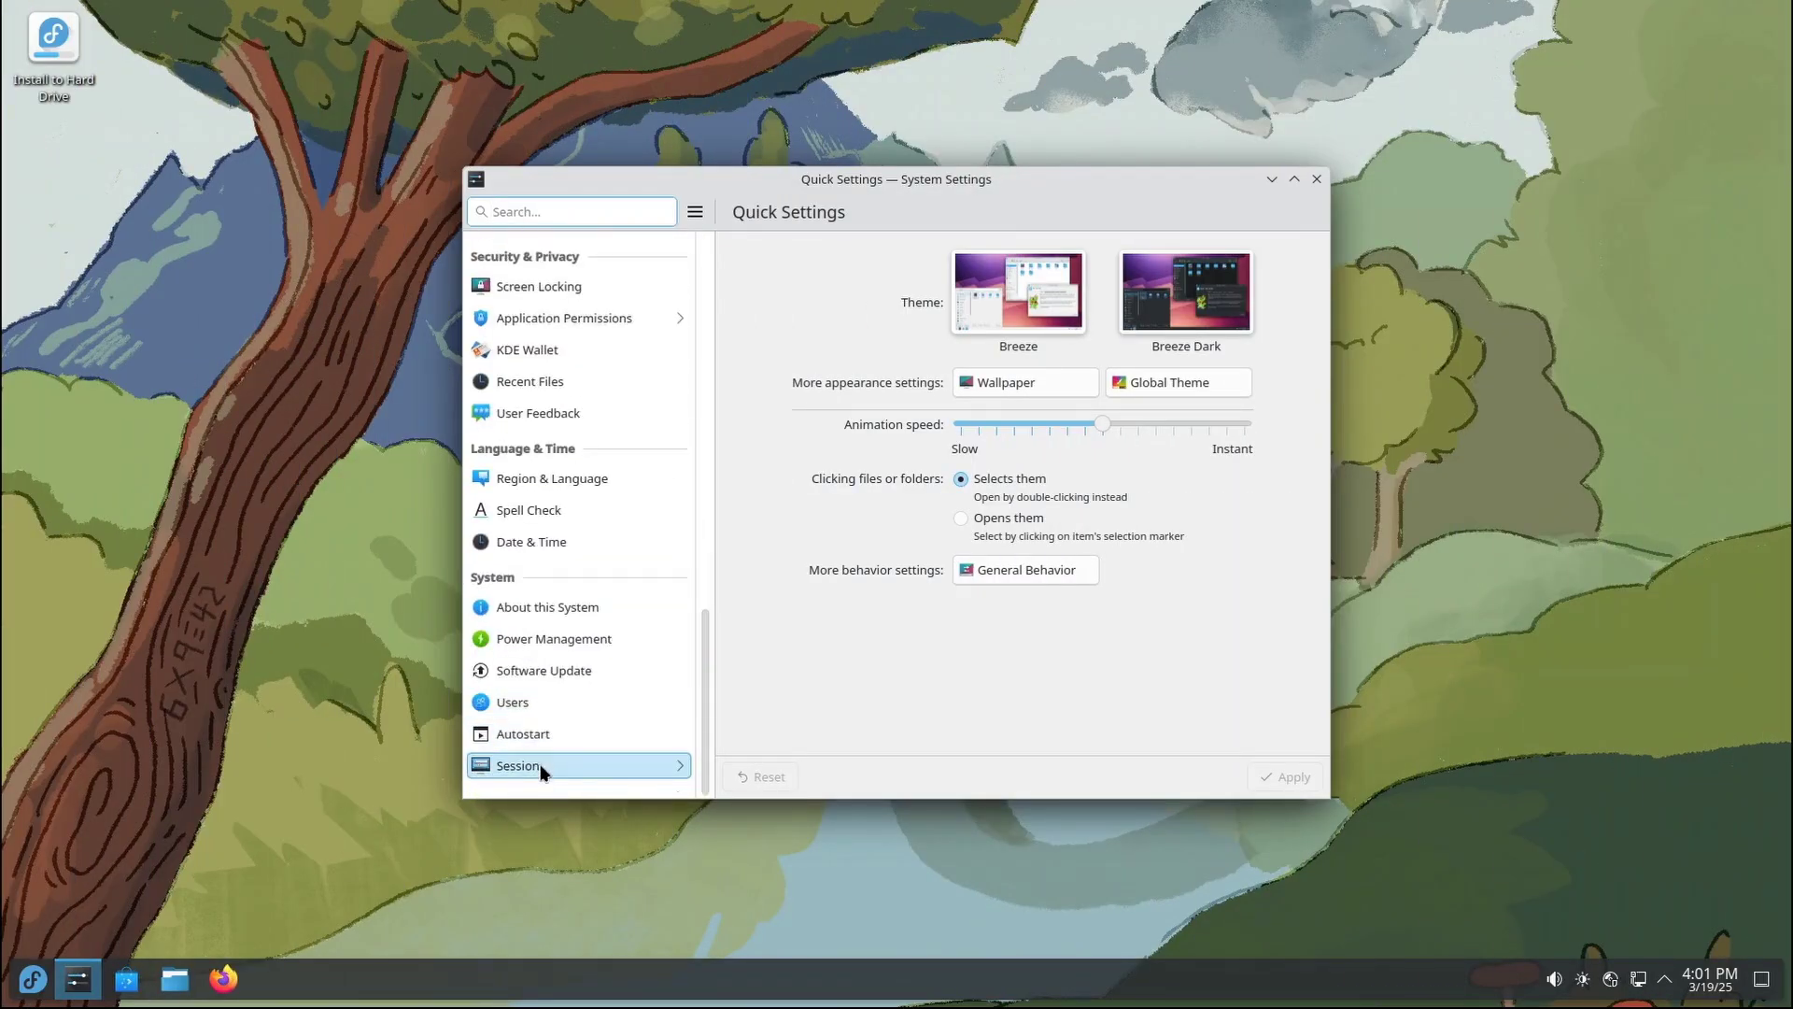
{"action": "left_click", "coordinate": [547, 607]}
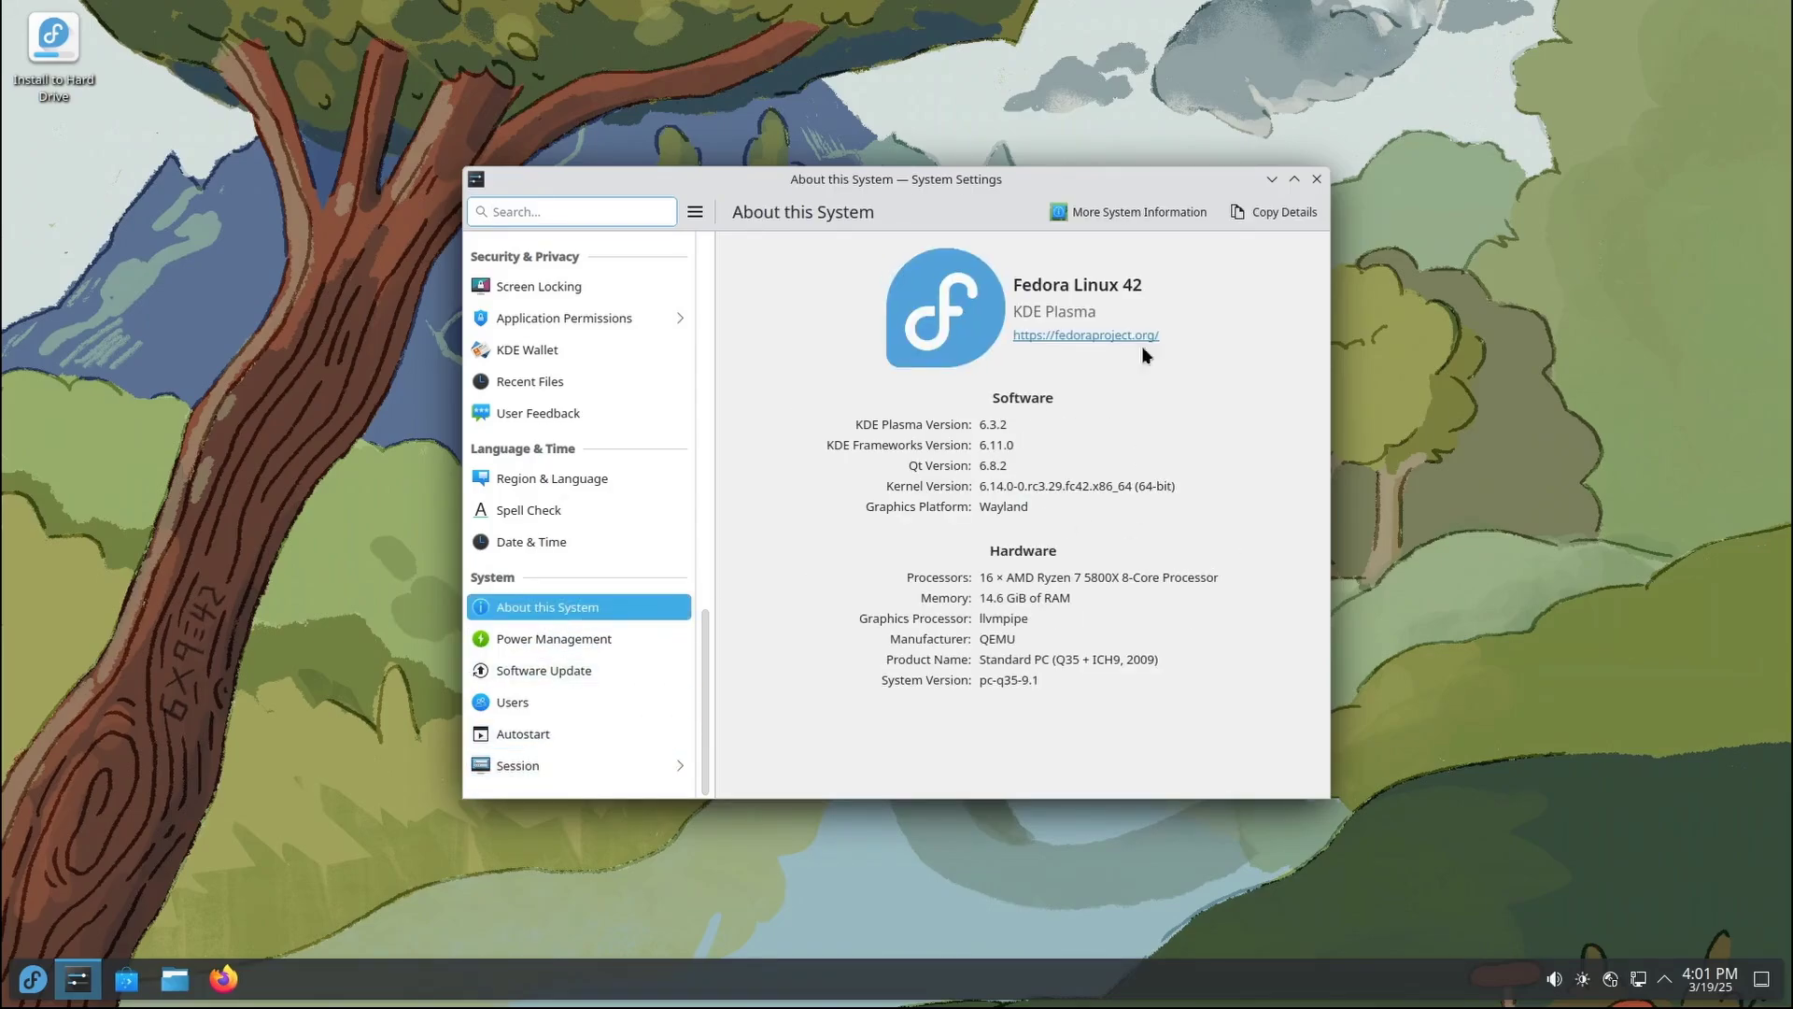
{"action": "left_click_drag", "start_coordinate": [931, 187], "coordinate": [980, 106]}
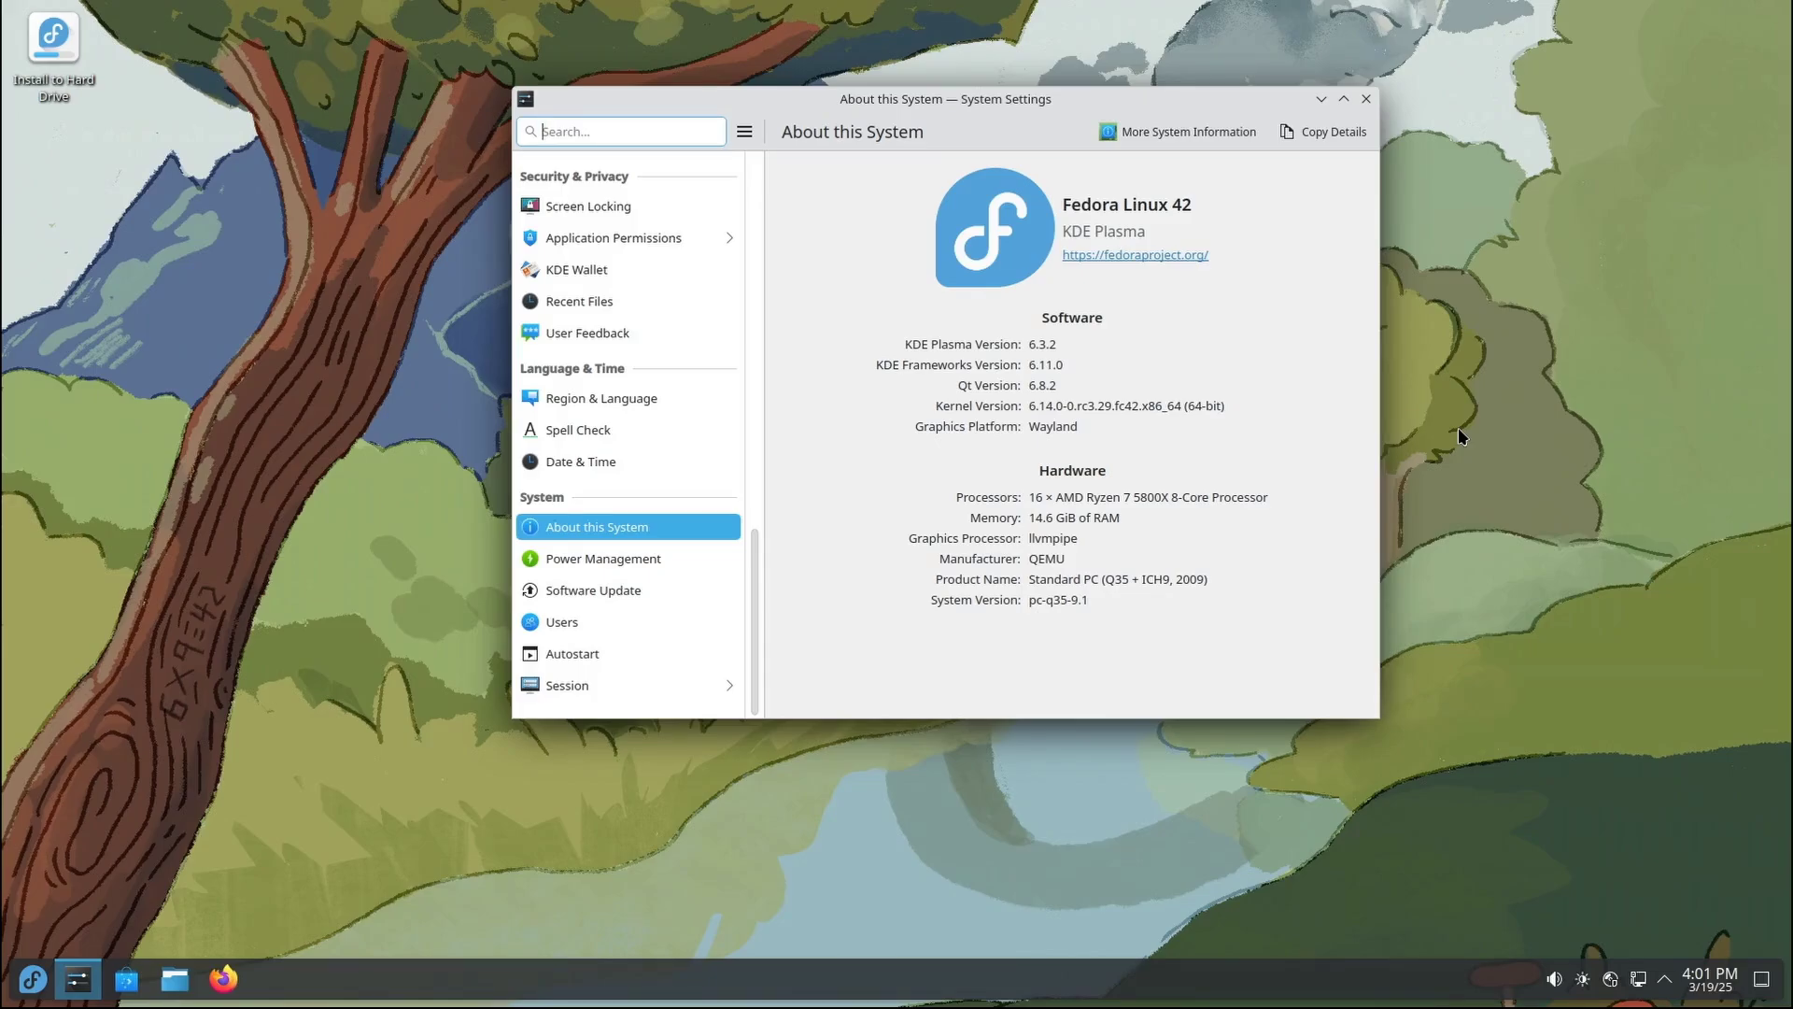
{"action": "left_click", "coordinate": [1366, 98]}
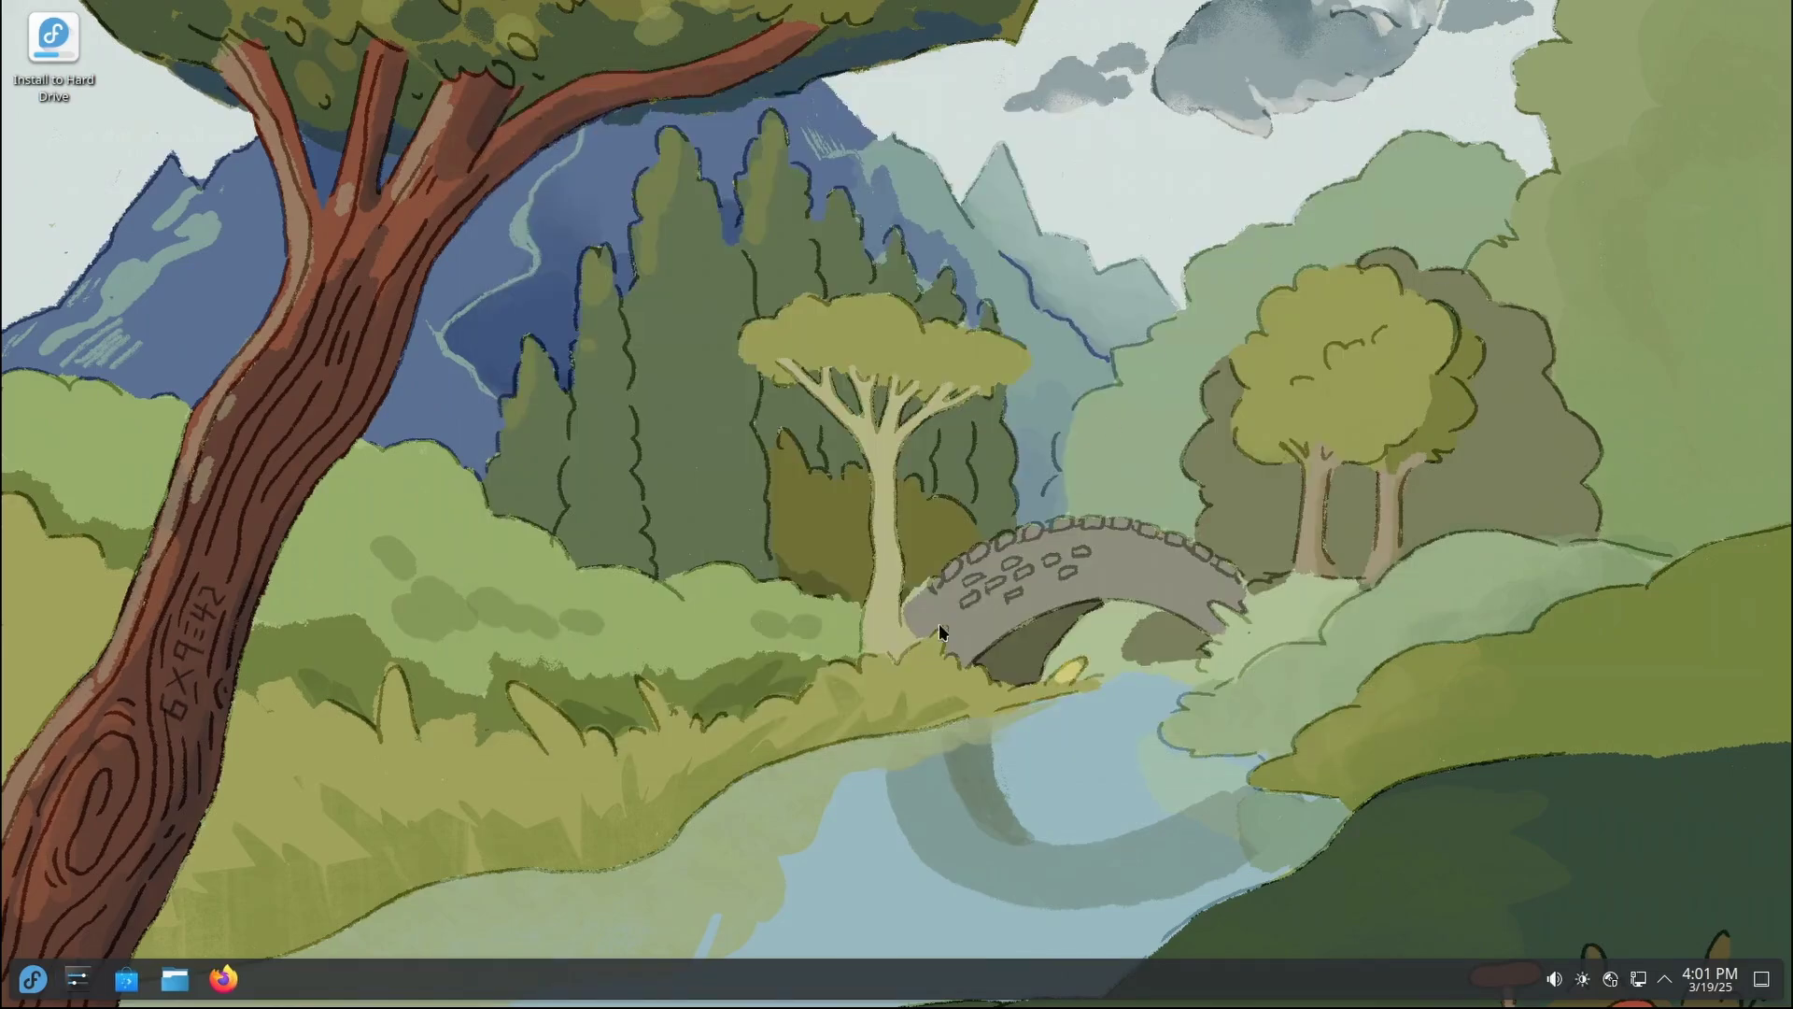
{"action": "left_click", "coordinate": [171, 981]}
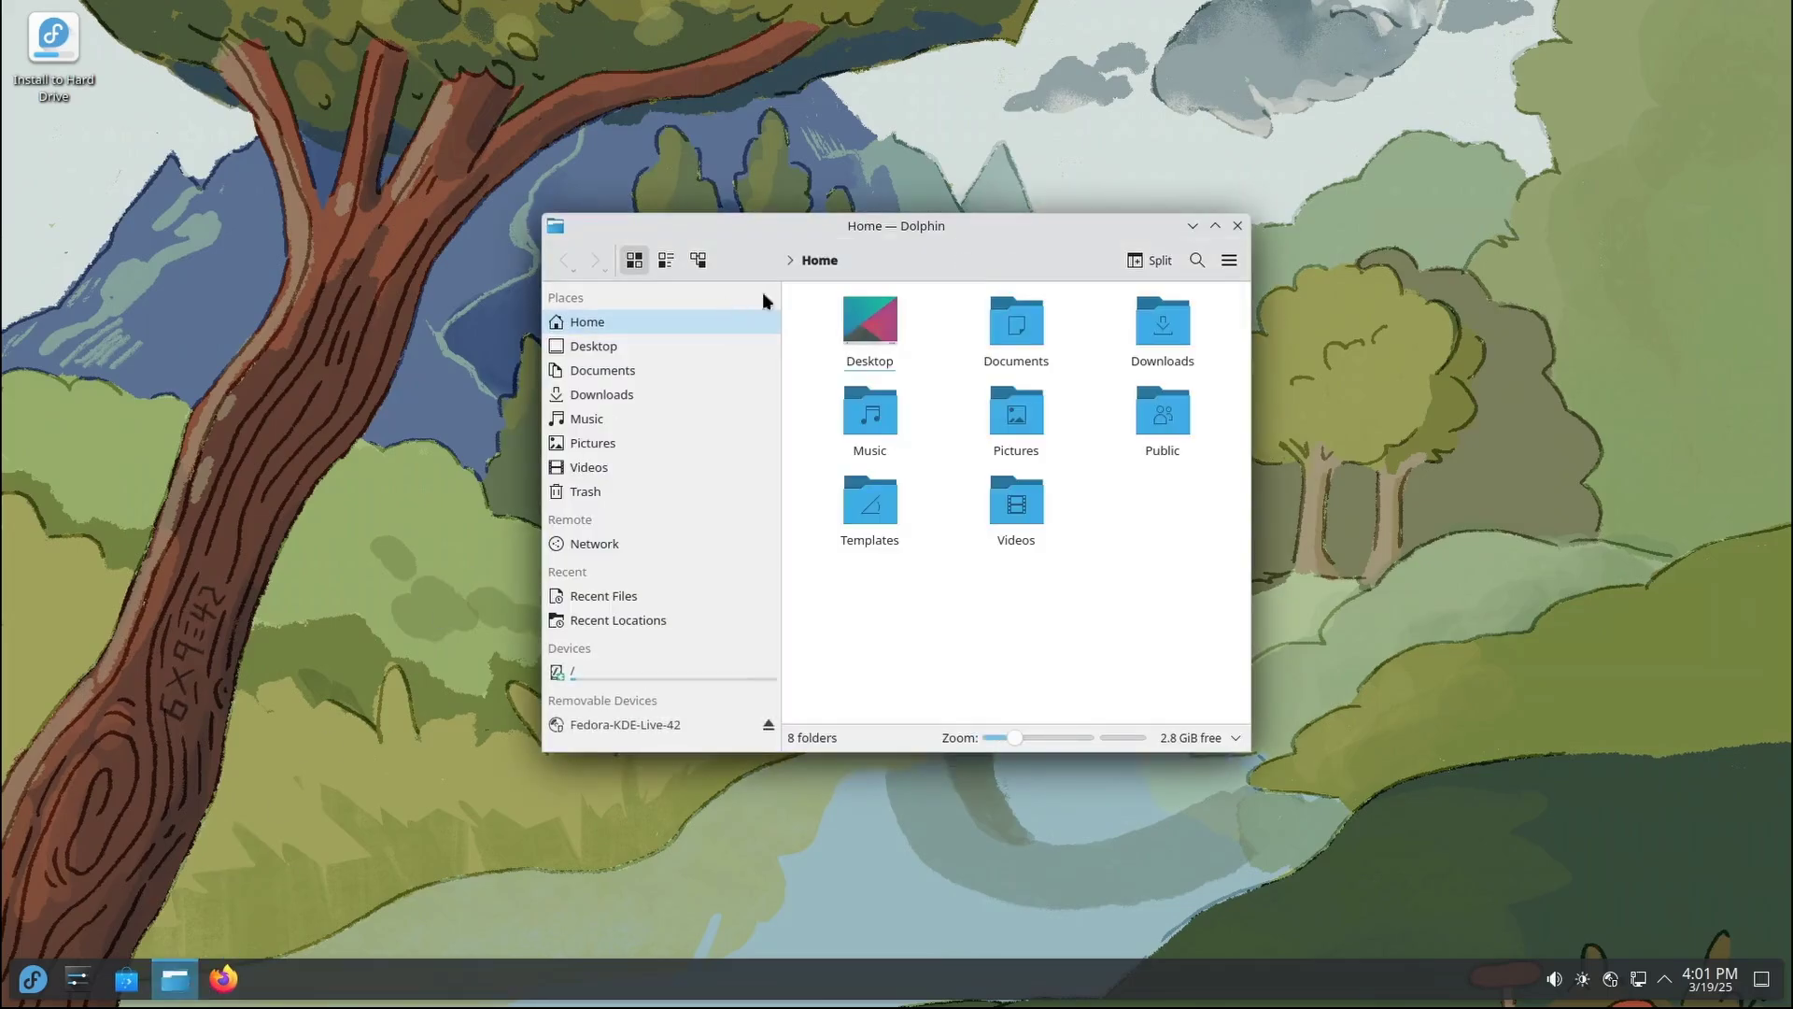